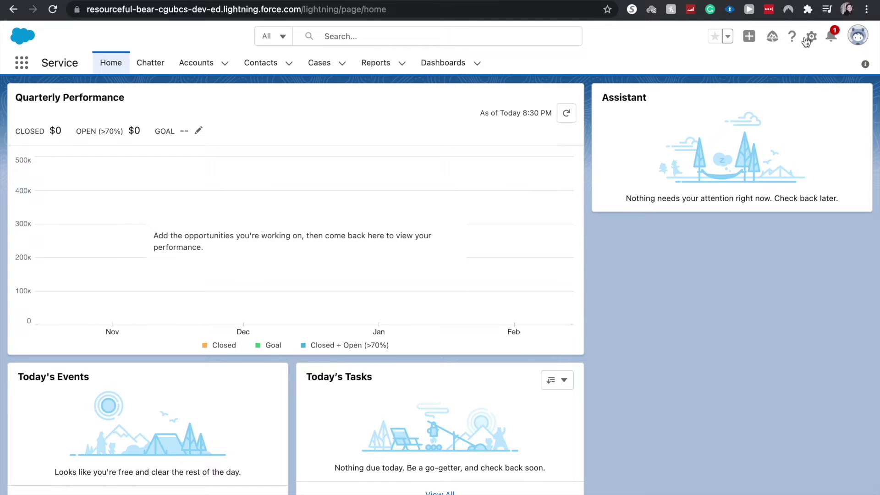
- Open the Setup menu from the gear icon on the Service app Home page
click(808, 39)
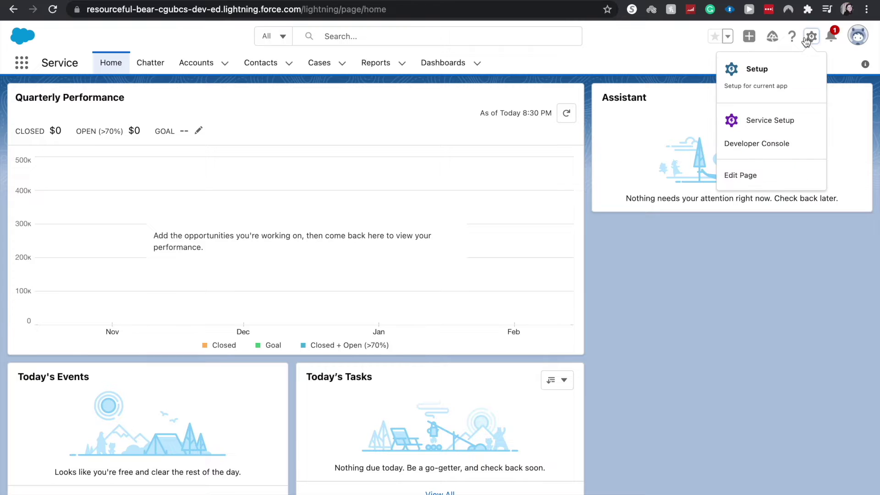
- In Service Setup, search Quick Find for 'email' and open the Email-to-Case settings page
click(778, 117)
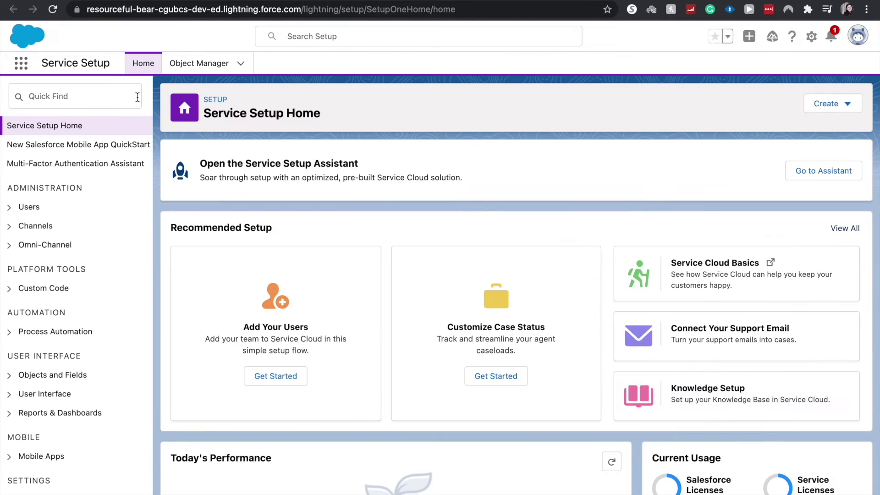
click(136, 98)
text(emily)
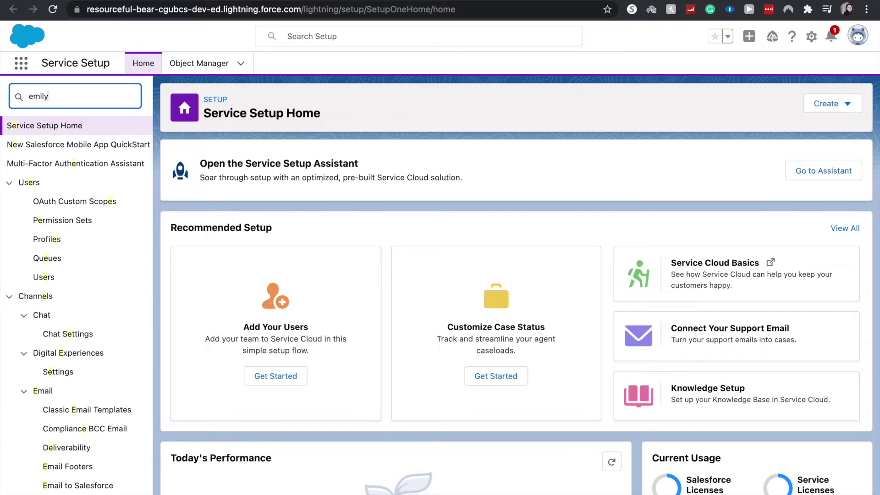
key(BackSpace)
key(BackSpace)
key(BackSpace)
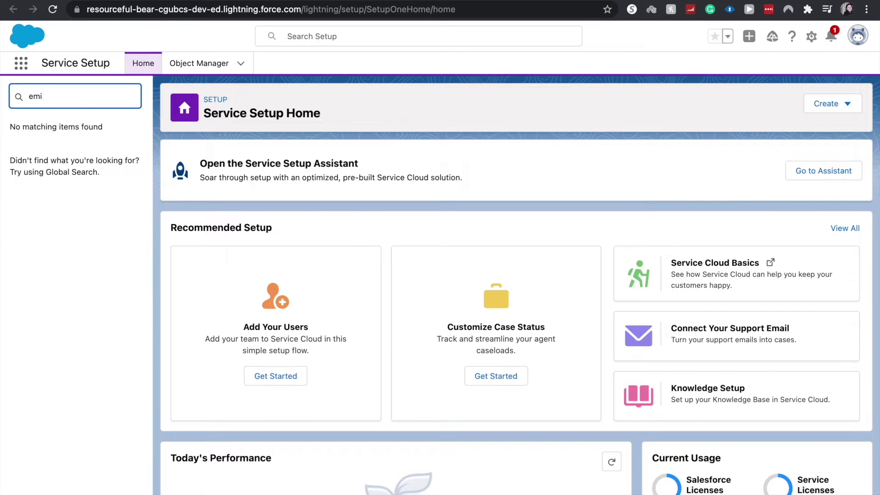
text(ail)
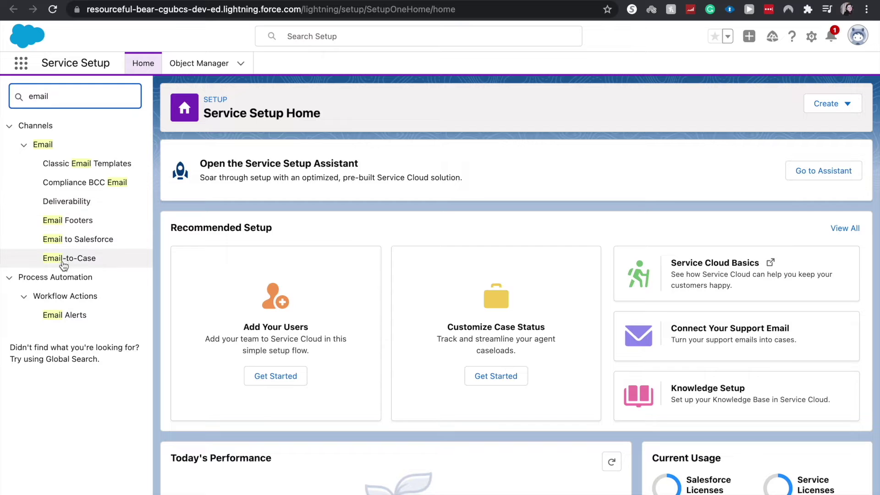
click(63, 261)
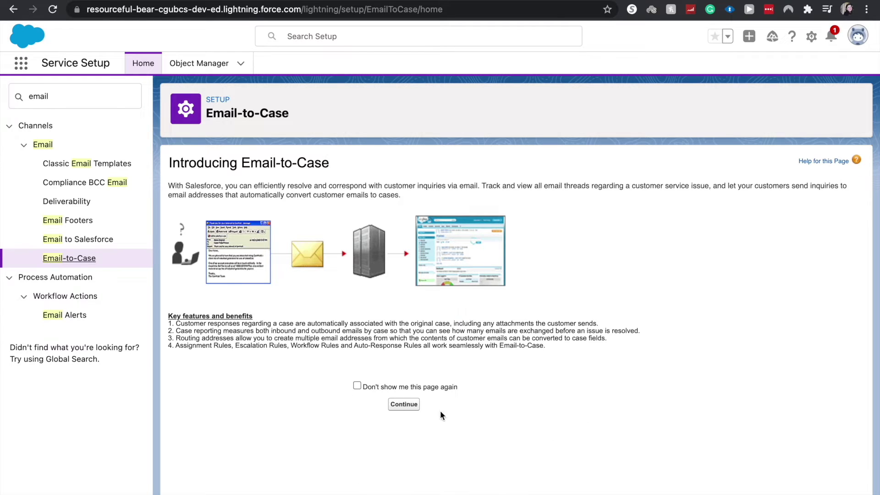
click(408, 405)
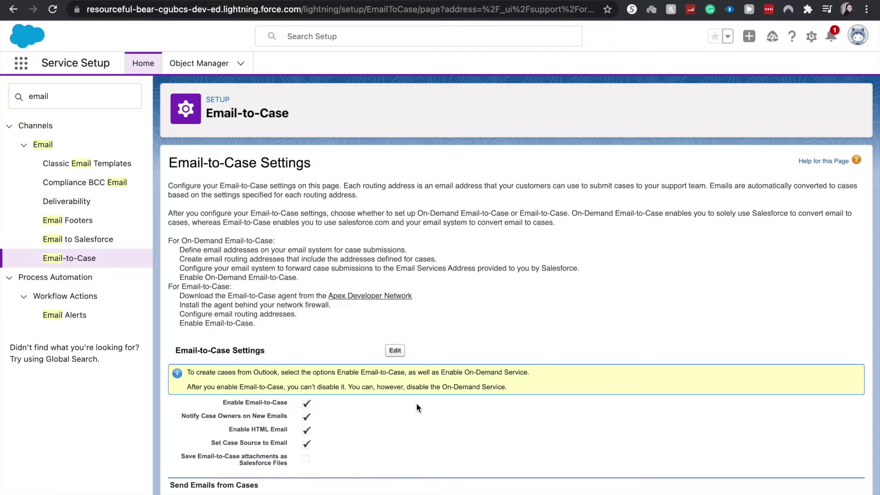
- Enable 'Save Email-to-Case attachments as Salesforce Files', save, and start a new routing address
scroll(417, 407, down, 4)
scroll(413, 394, up, 2)
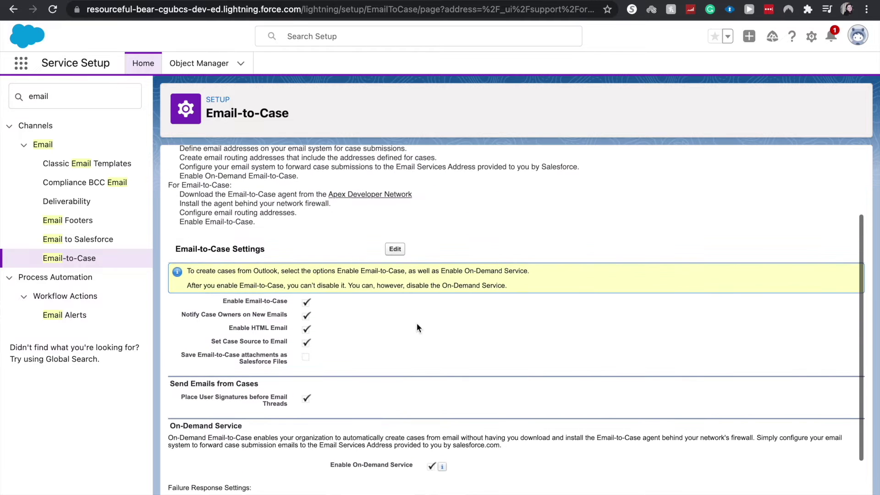
click(395, 250)
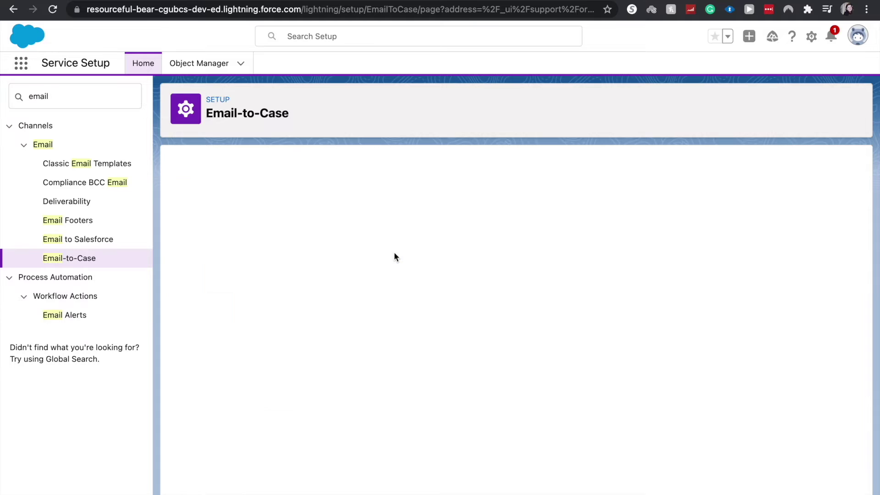
scroll(392, 266, down, 1)
scroll(405, 444, down, 5)
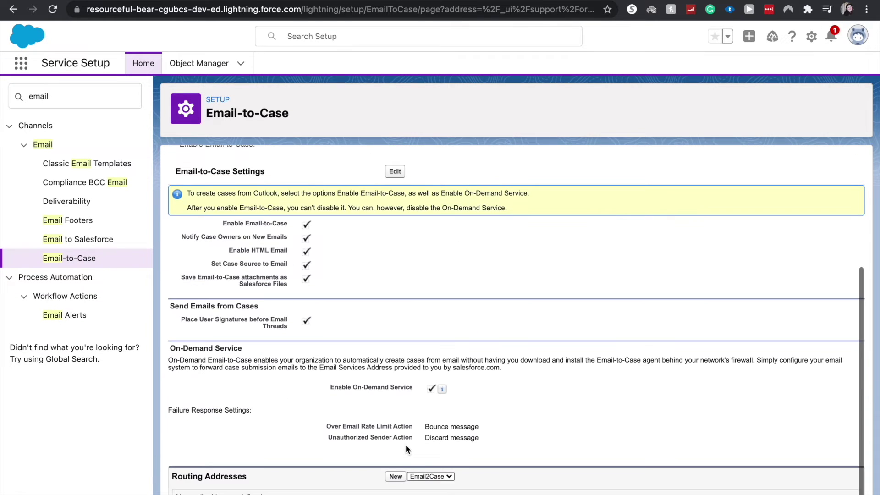
click(395, 476)
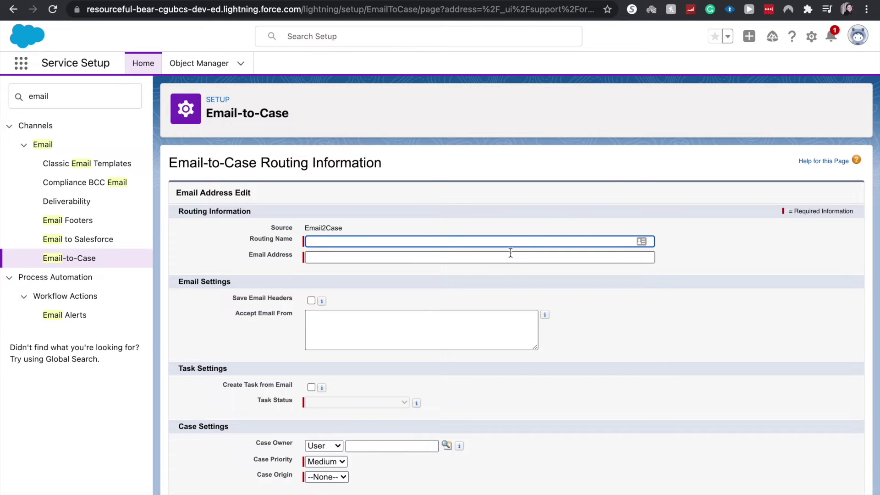
- Enter Routing Name 'App Builder Routing' and the support Gmail address as its Email Address
text(Ser)
key(BackSpace)
key(BackSpace)
text(P)
key(BackSpace)
text(App Builder Routing)
click(496, 255)
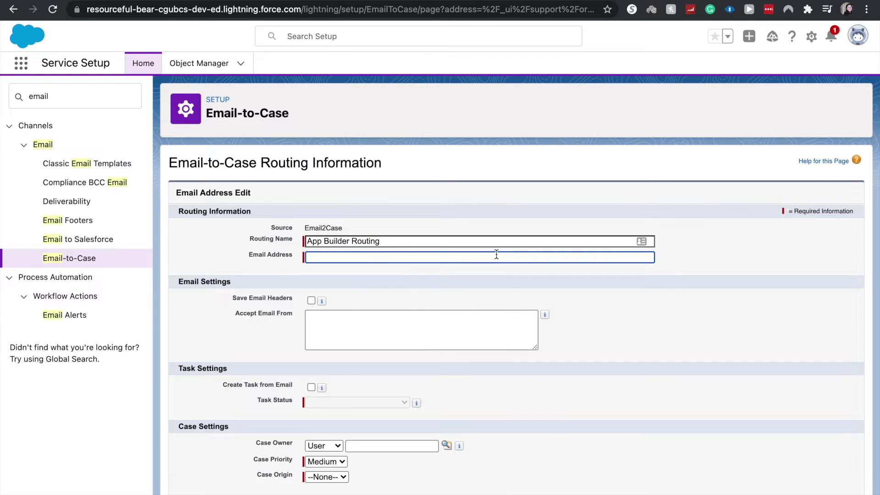
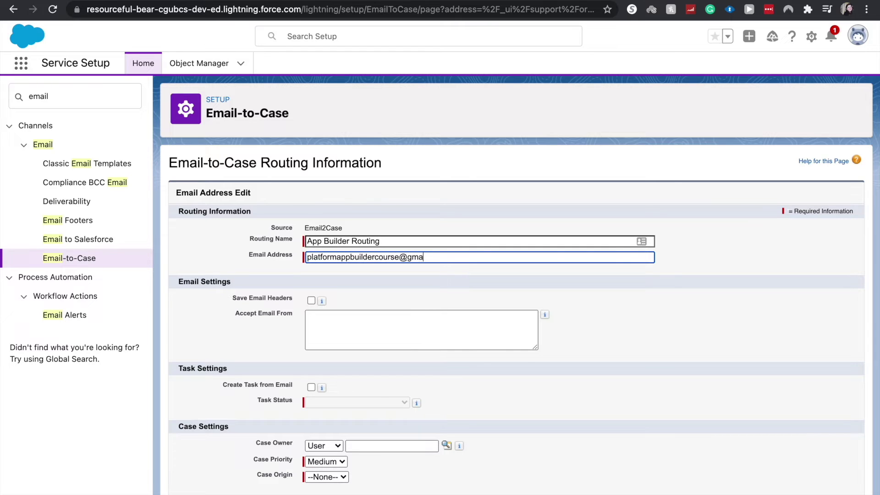
click(622, 315)
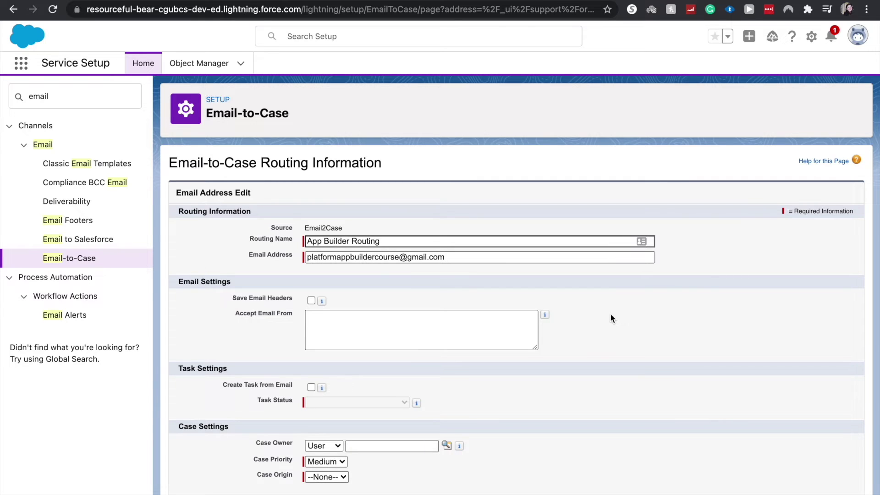
- Turn on Save Email Headers and Create Task from Email with task status Not Started, and set the case owner
click(311, 300)
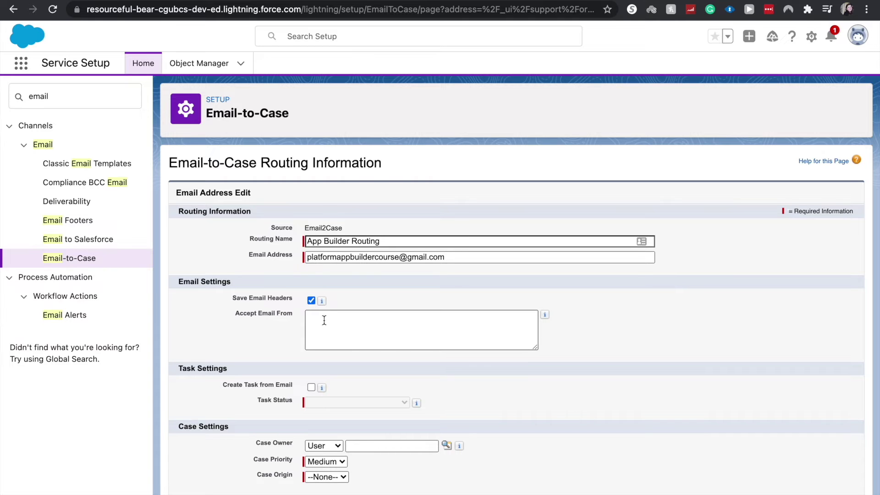
click(311, 387)
click(313, 402)
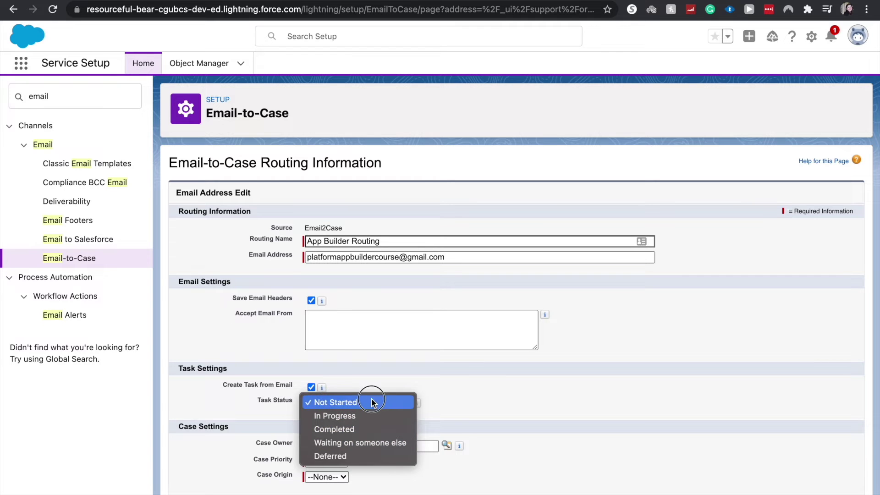
click(440, 412)
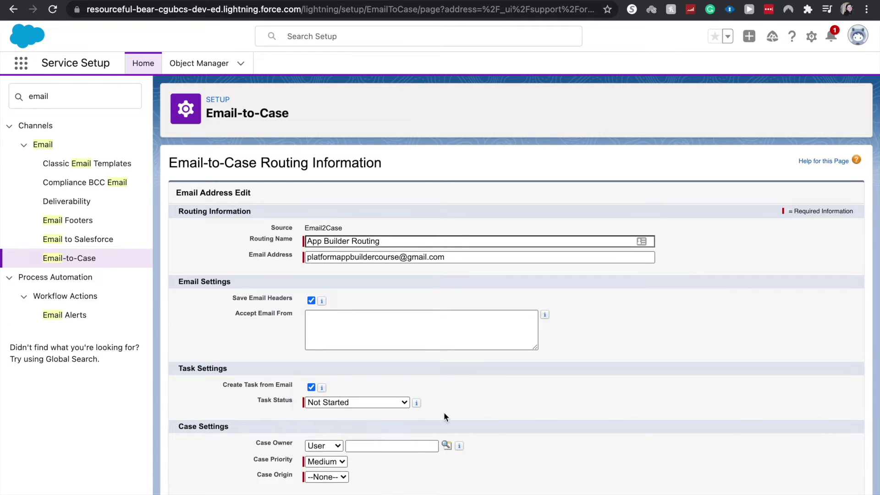
click(356, 449)
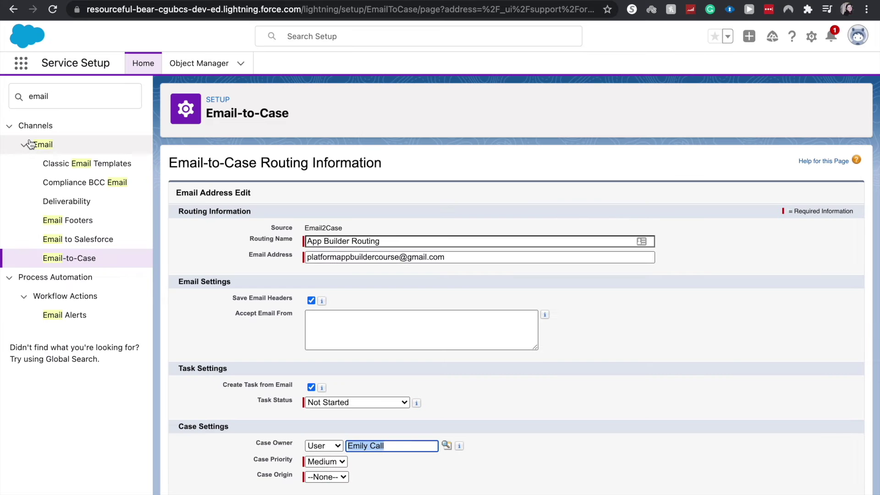
- Set Case Priority to High and Case Origin to Email
click(315, 464)
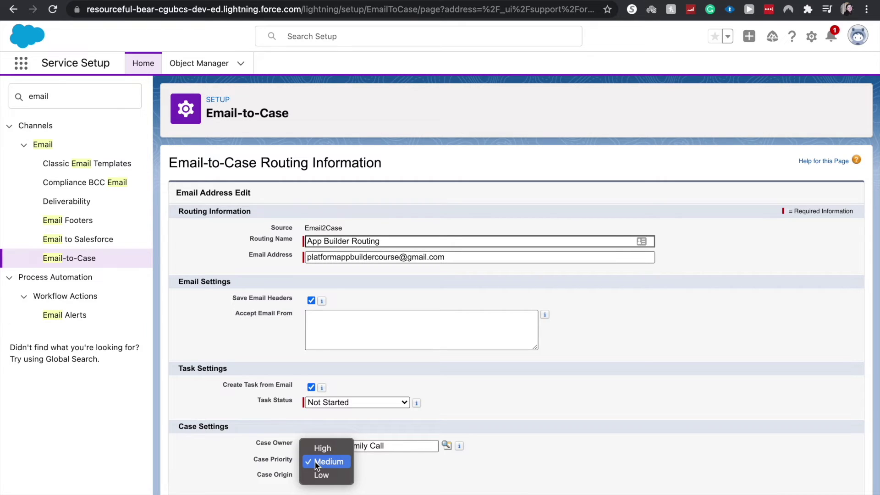
click(324, 438)
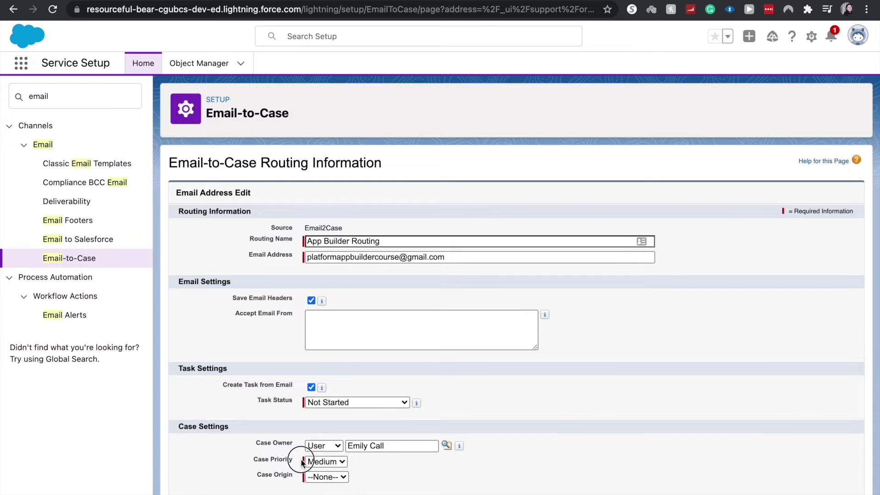
click(324, 462)
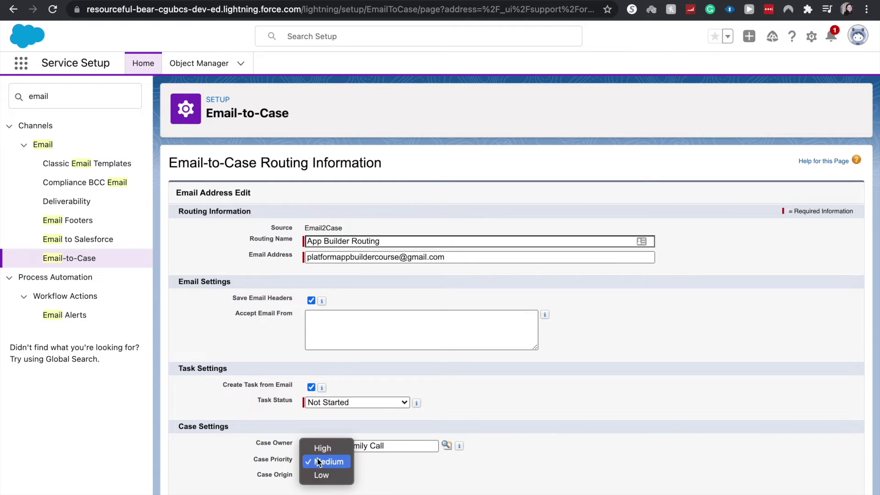
click(315, 451)
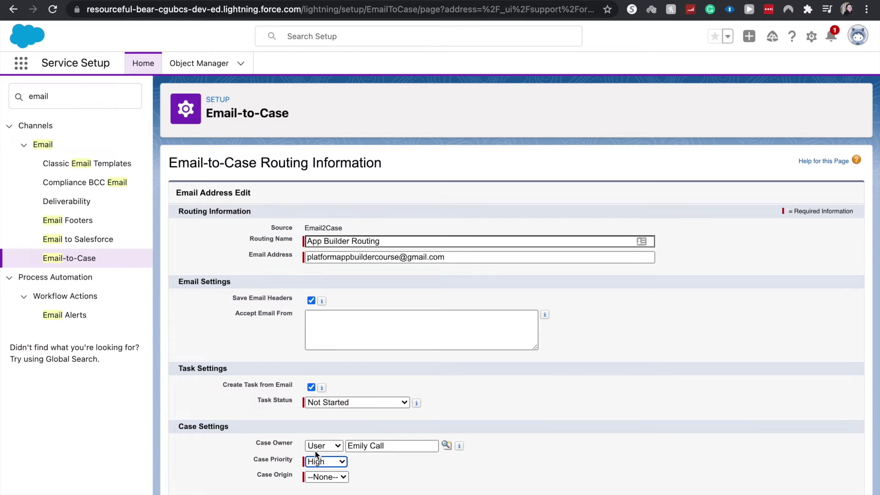
click(341, 476)
click(339, 475)
click(340, 475)
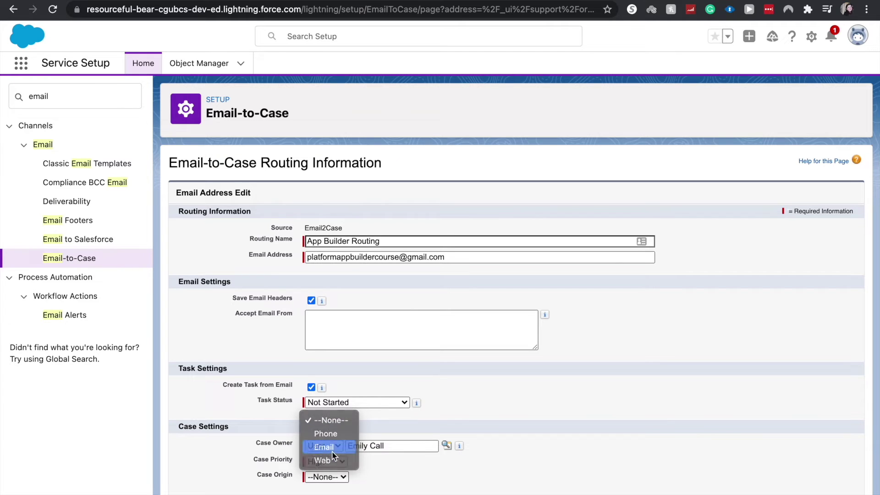
click(332, 451)
click(344, 478)
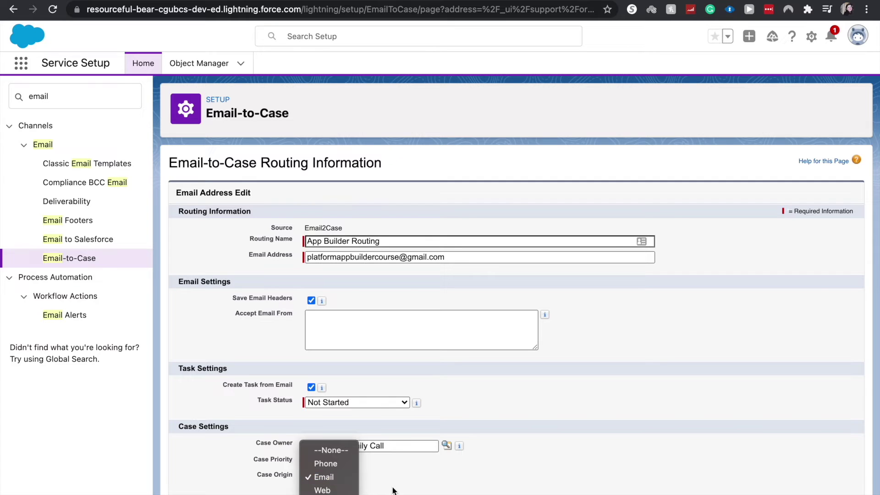
key(Escape)
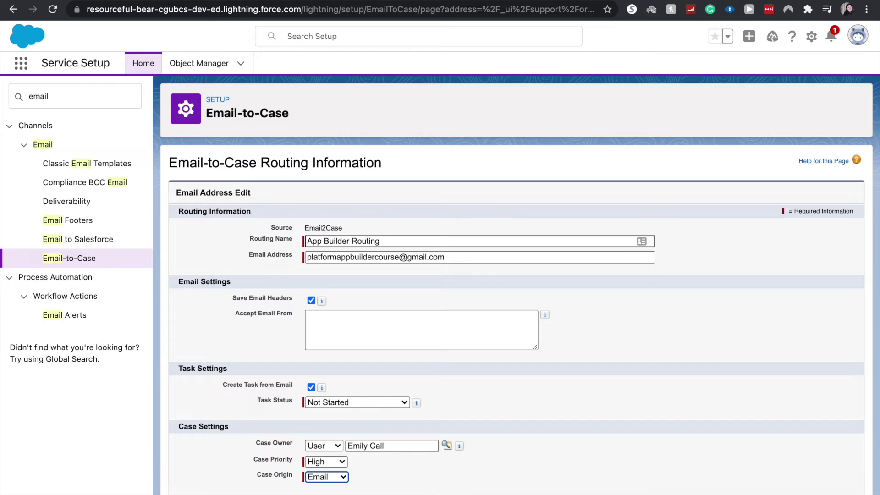
- Save the App Builder Routing address despite the verification warning, then go to Gmail
click(391, 489)
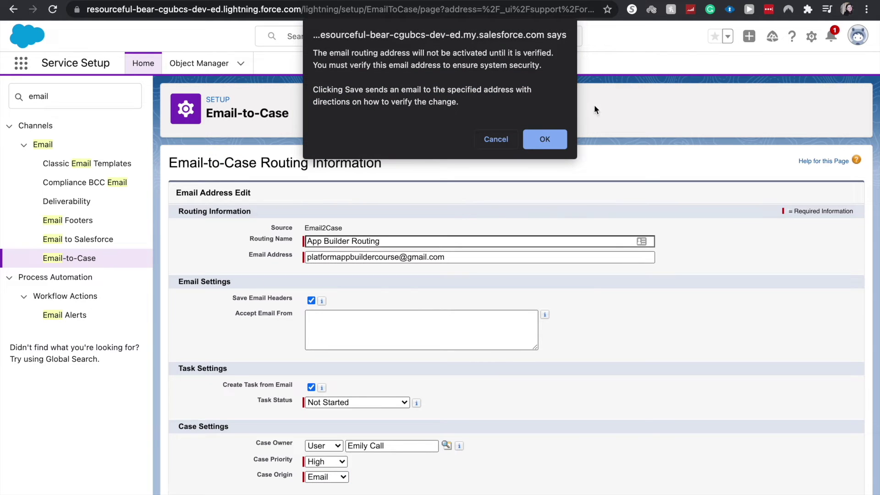
click(553, 134)
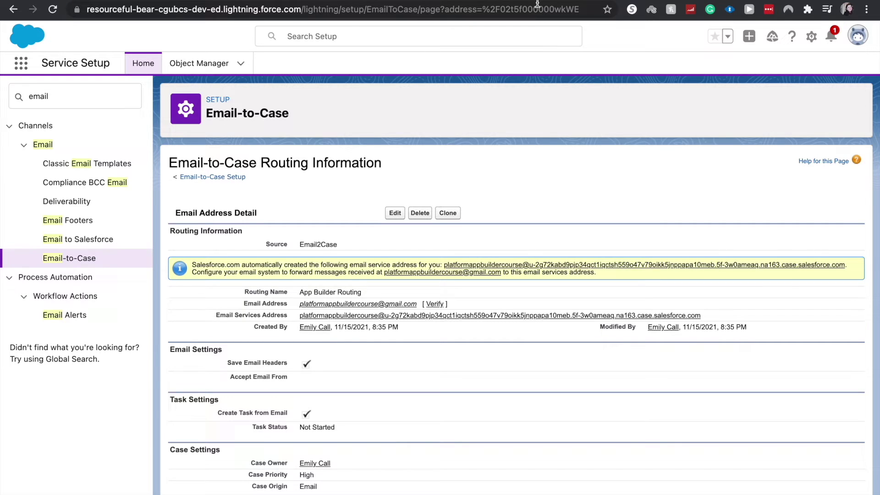
click(558, 2)
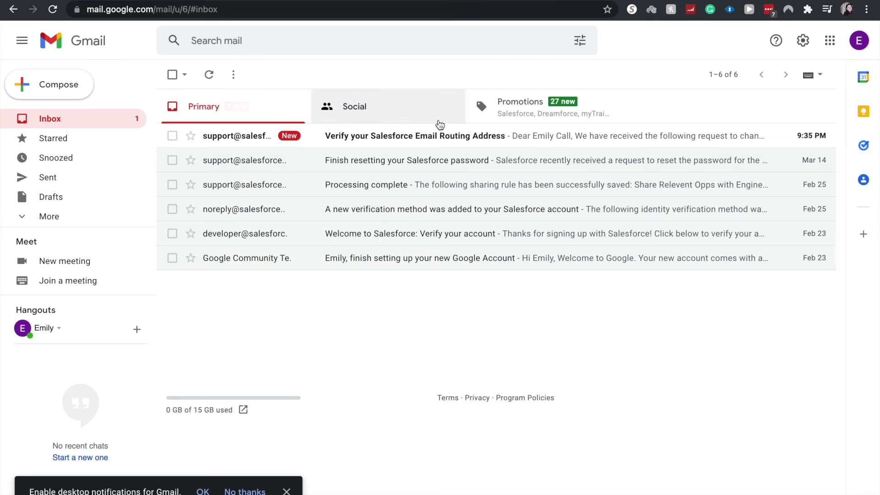
click(433, 135)
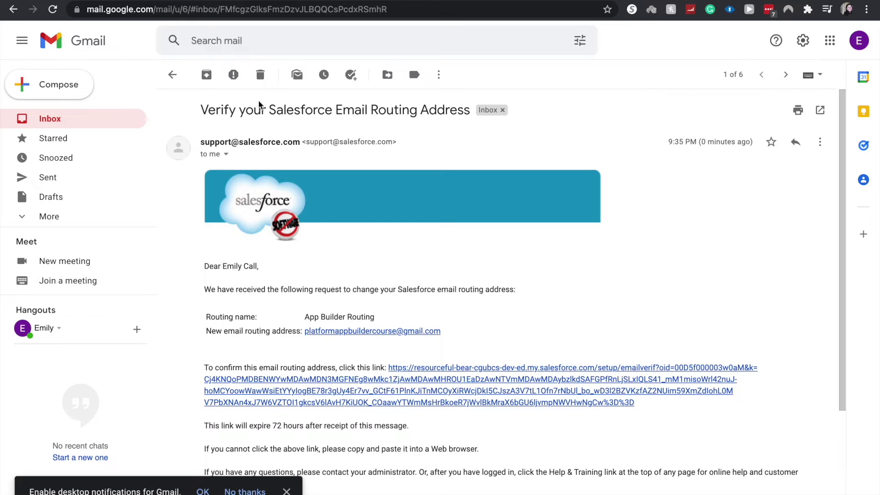
click(110, 116)
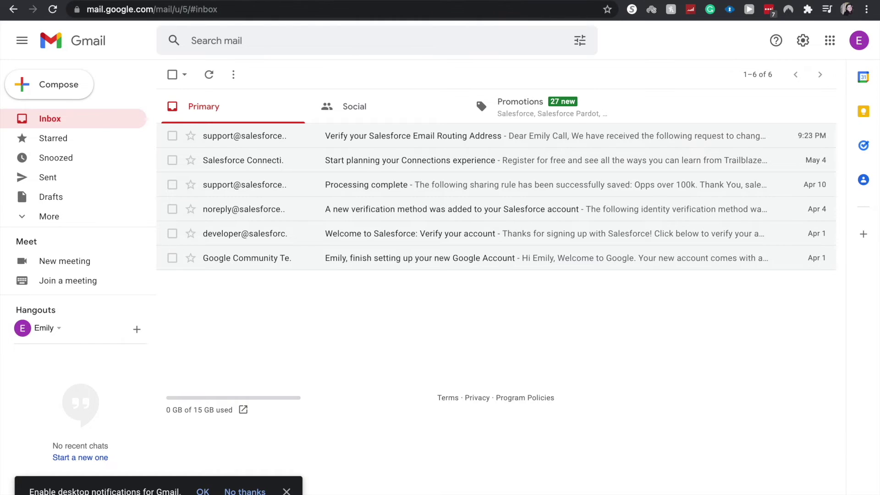
click(69, 97)
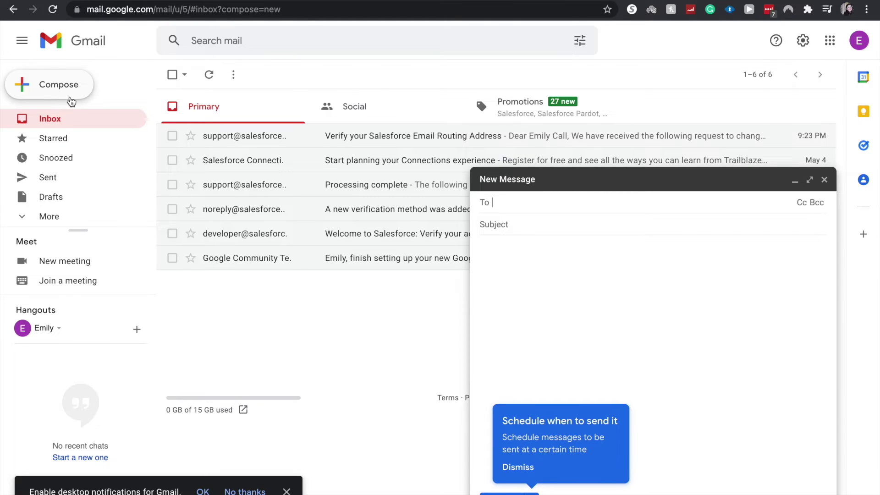
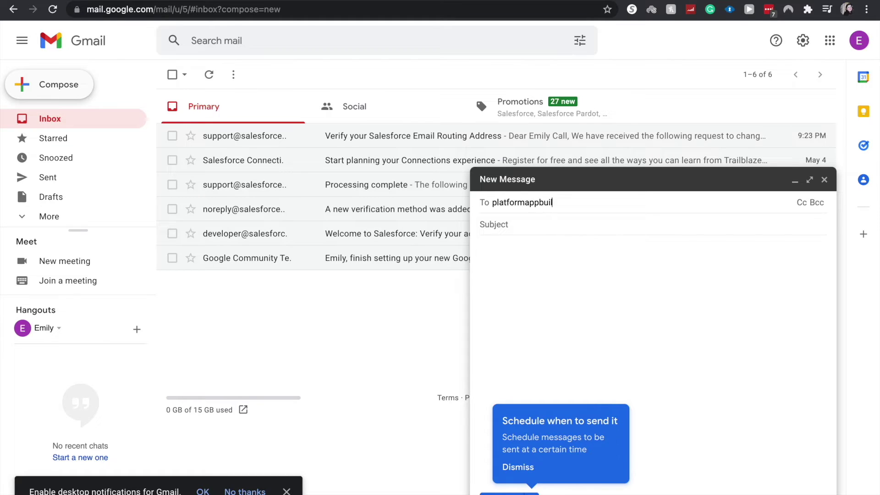
- Send an email with subject 'Test 1' to the routing Gmail address using Ctrl+Enter
key(Return)
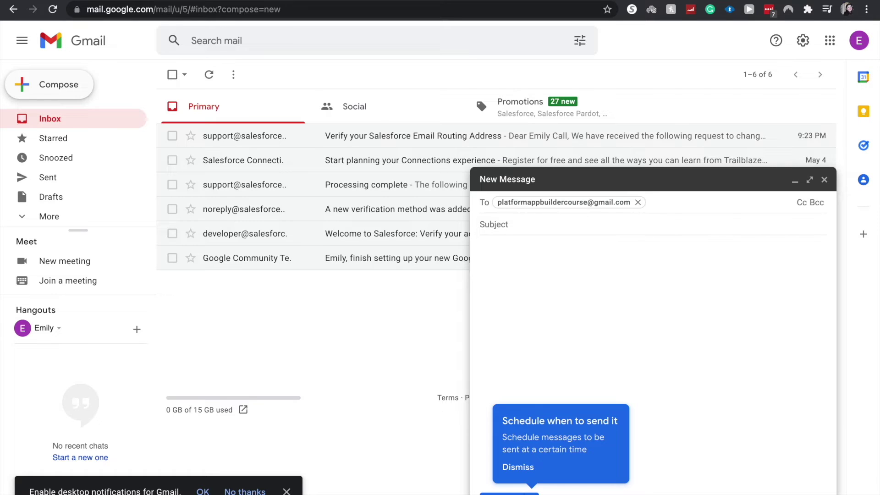
key(Tab)
text(T)
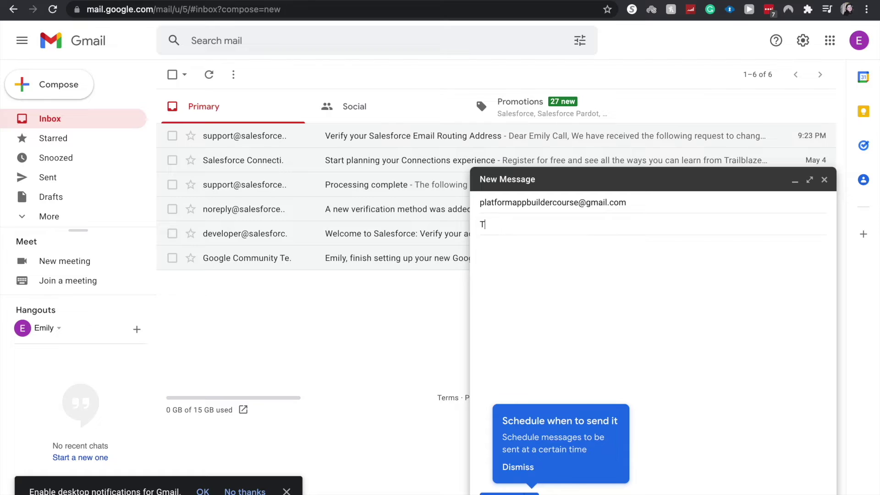
text(est 1)
key(Tab)
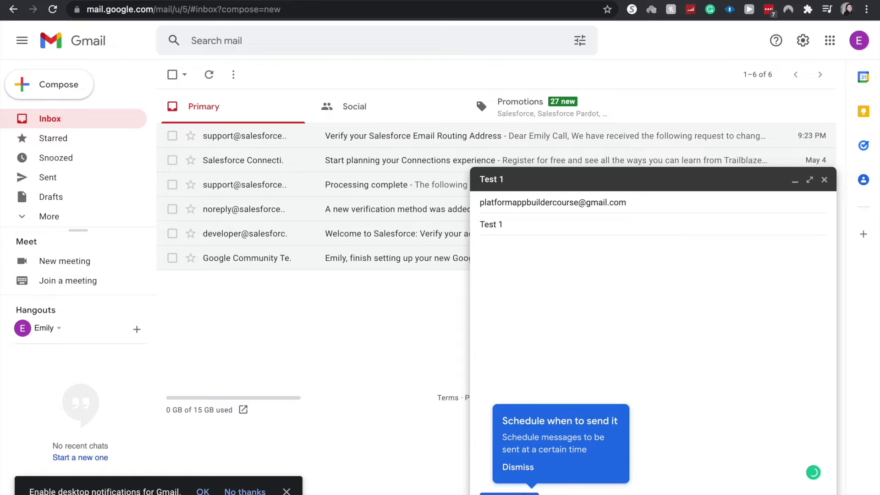
text(Test 1)
key(ctrl+Return)
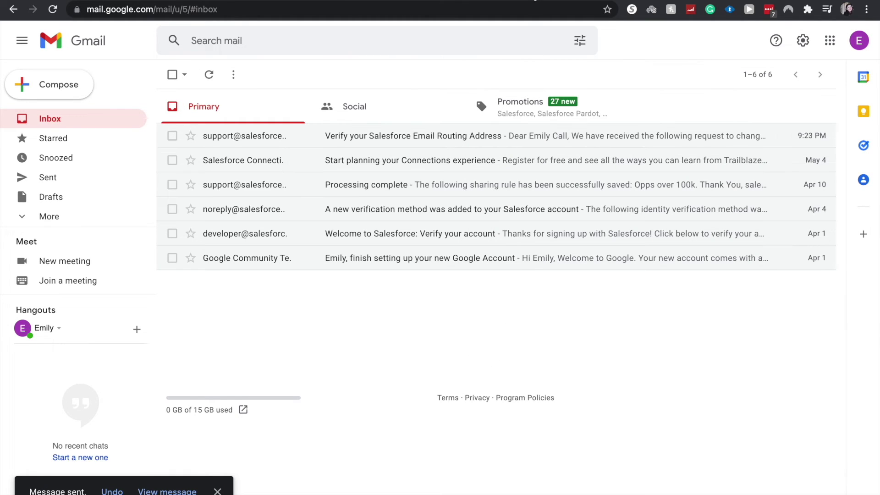
- In Salesforce, show the All Open Cases list view on the Cases tab, then check Gmail
click(535, 1)
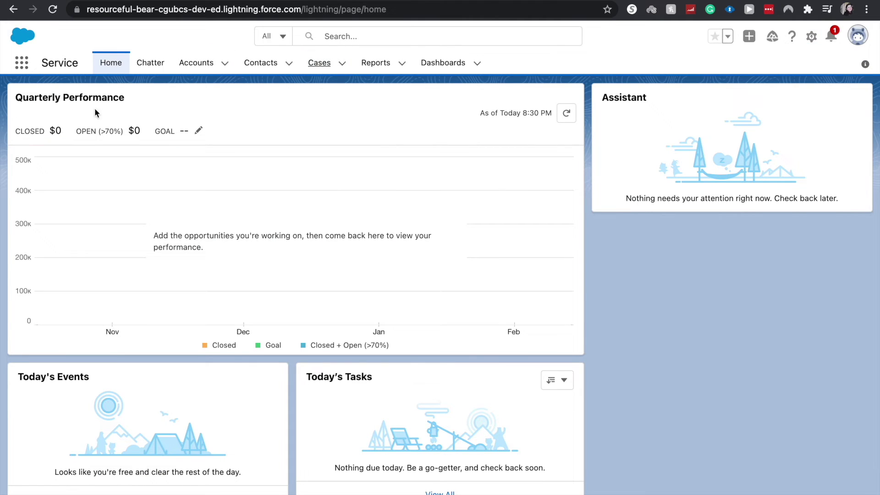
click(315, 69)
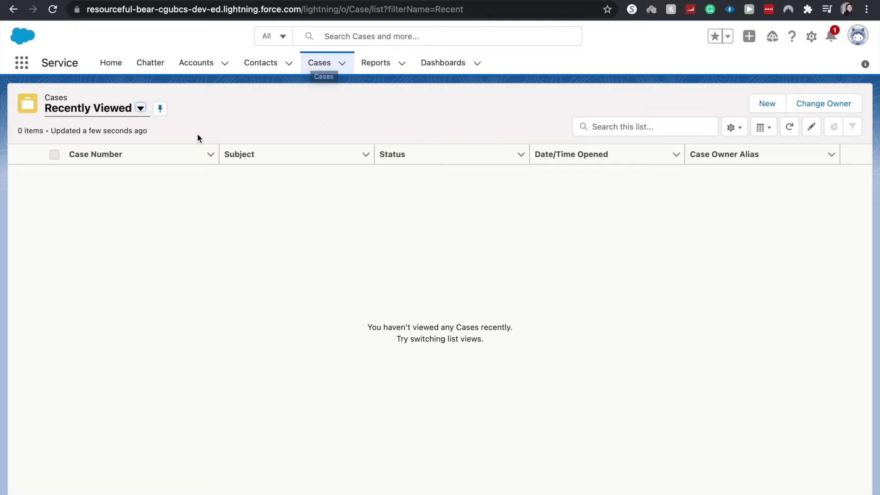
click(141, 108)
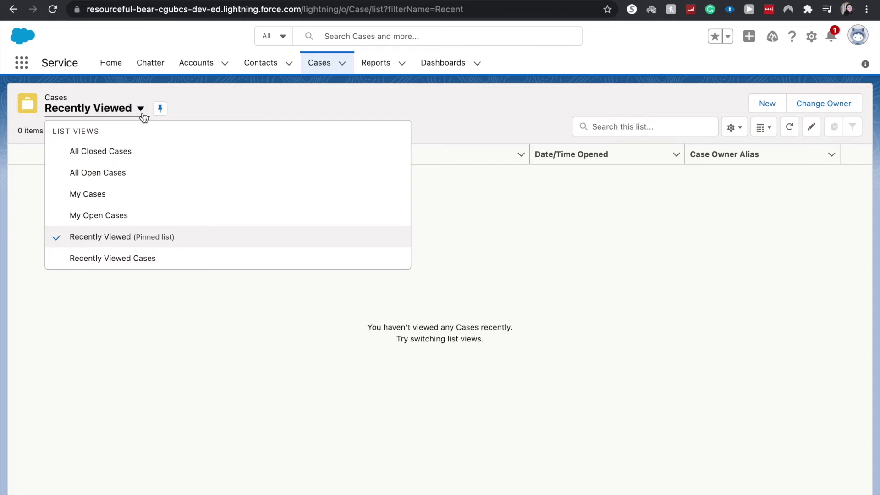
click(139, 169)
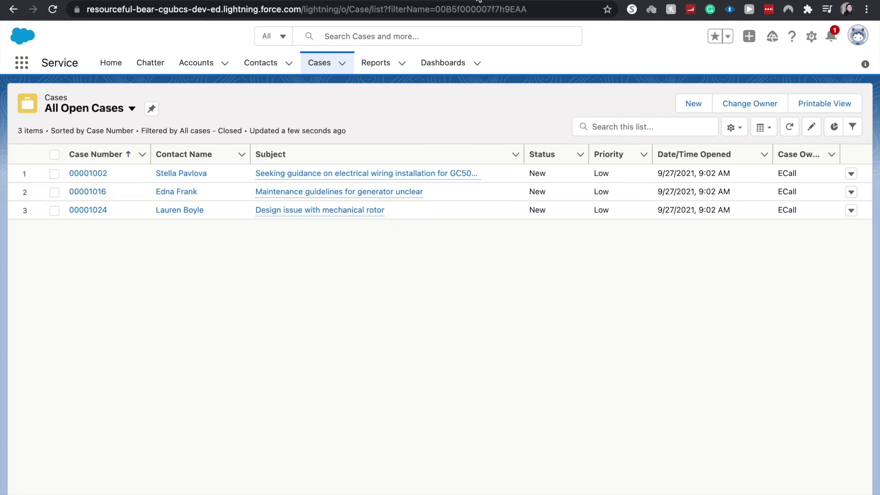
mouse_move(479, 1)
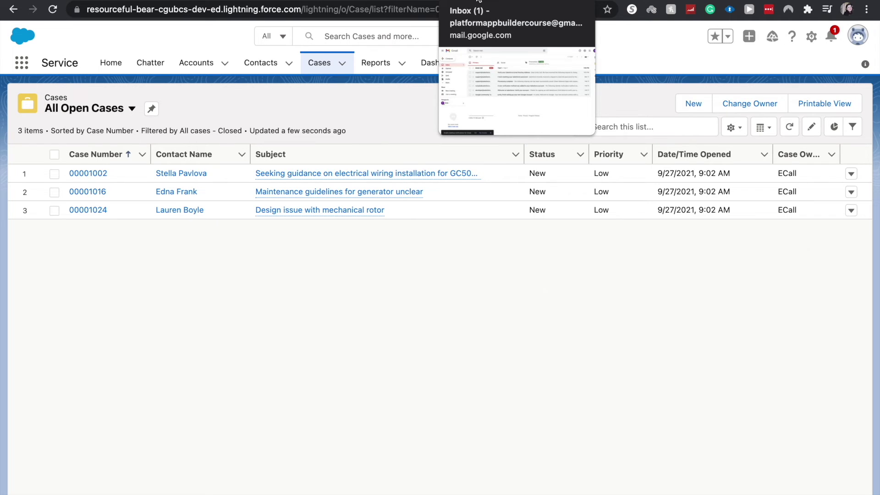
click(478, 1)
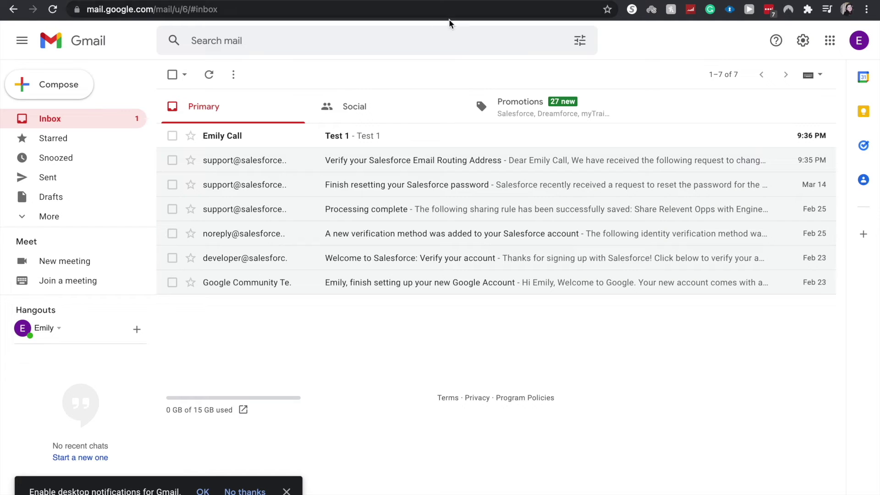
- Copy the generated email services address from the routing details and return to Gmail
click(245, 1)
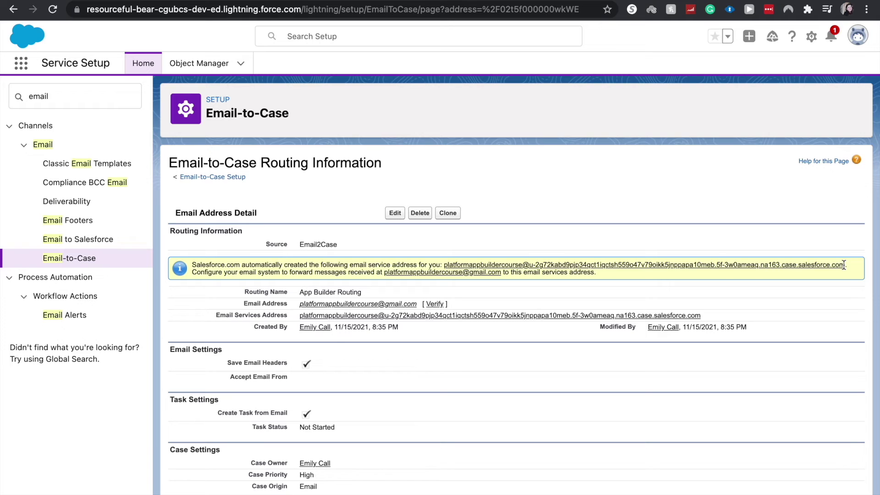
drag(845, 265, 446, 268)
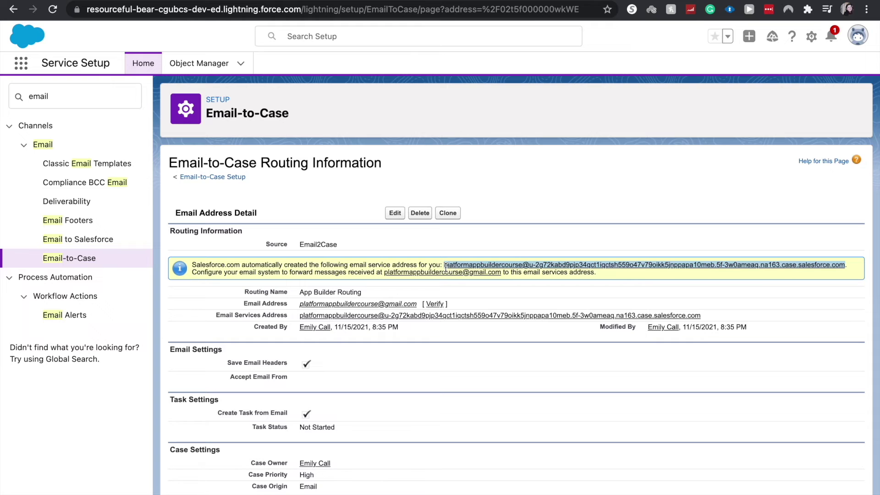
click(470, 1)
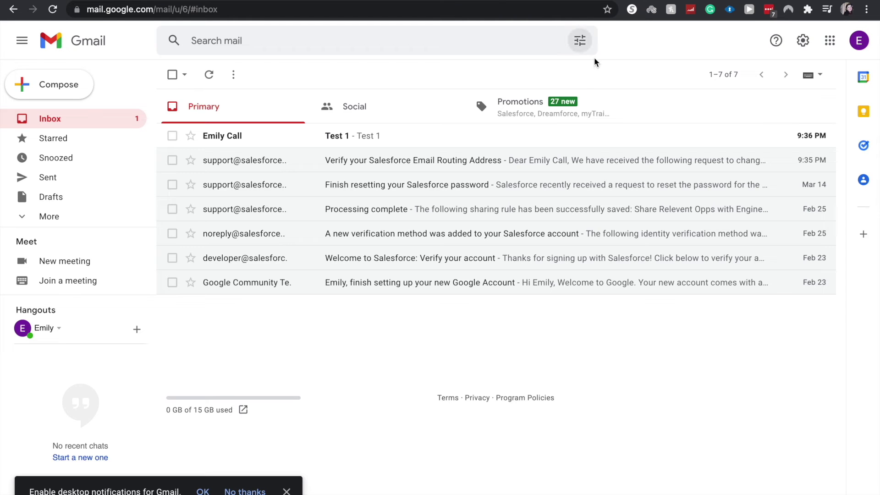
- Add the pasted Salesforce email services address as a Gmail forwarding address and acknowledge the confirmation-code notice
click(802, 41)
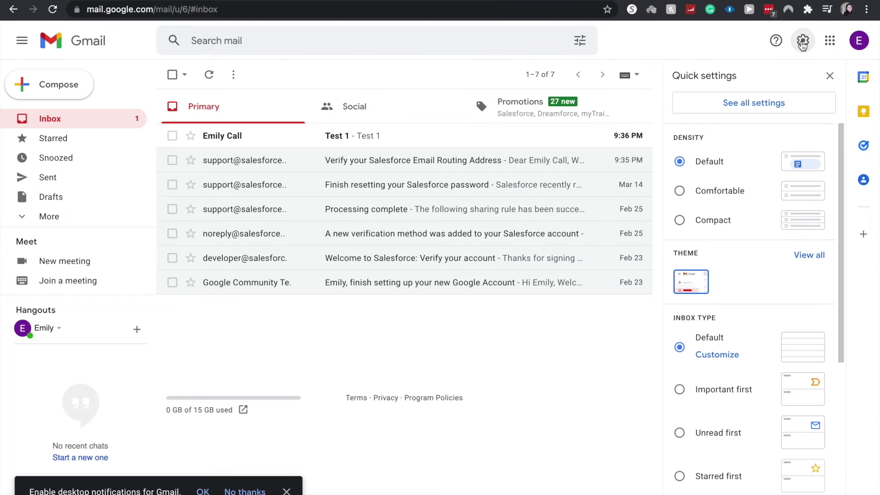
click(770, 103)
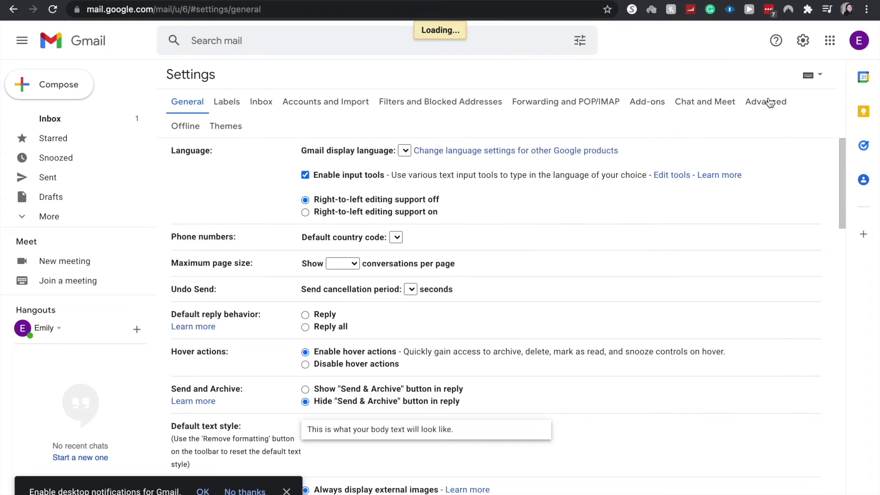
click(603, 106)
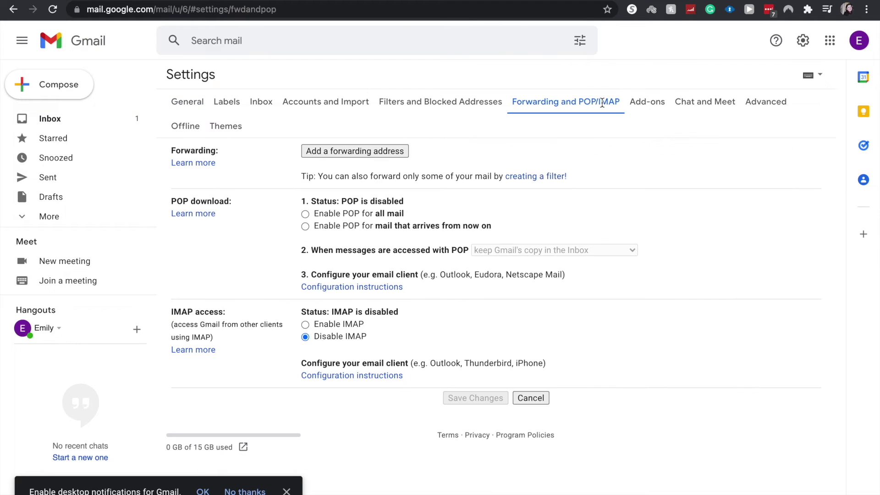
click(385, 151)
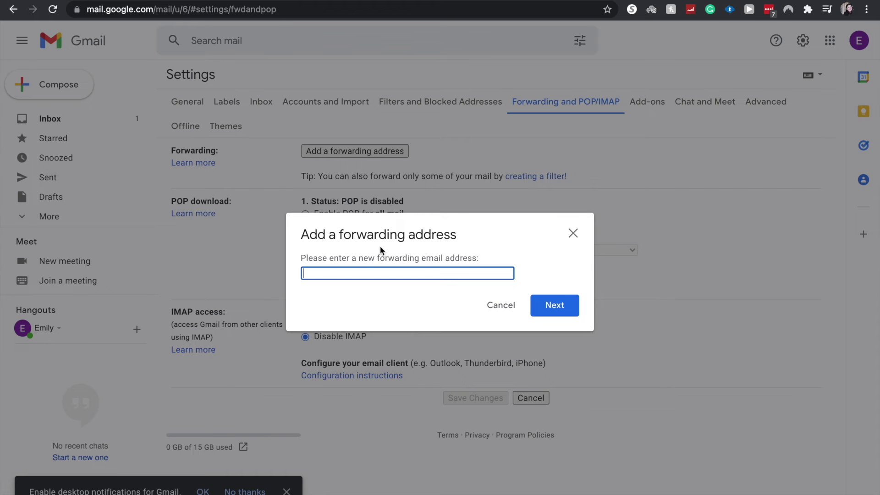
key(ctrl+v)
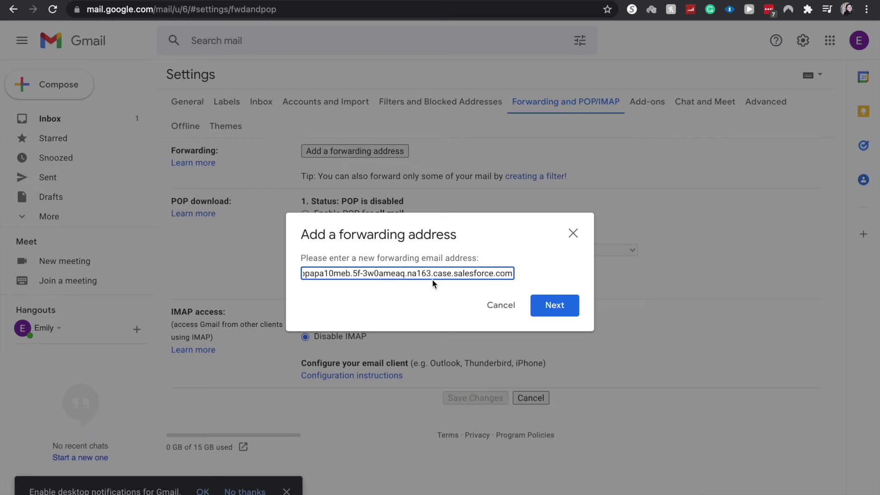
click(546, 302)
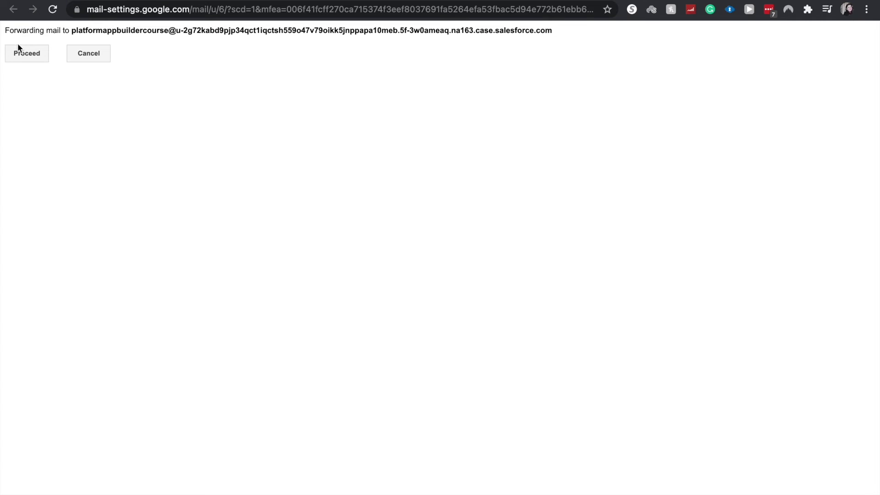
click(20, 49)
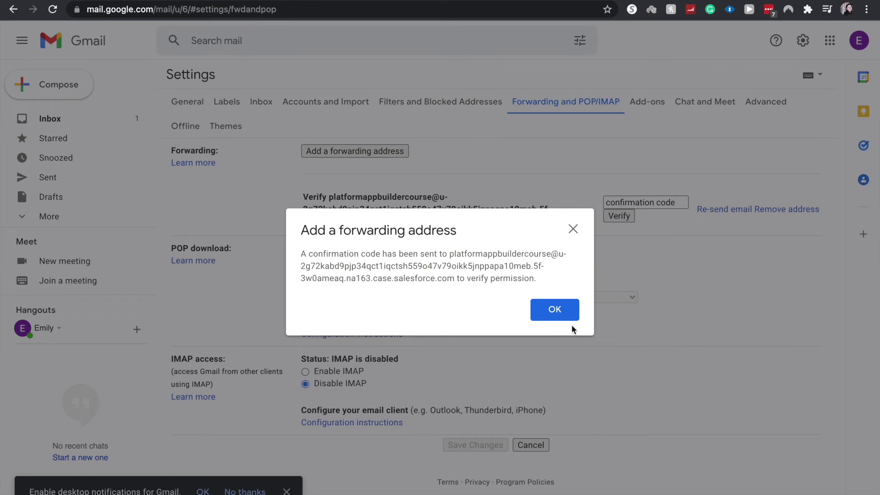
click(560, 316)
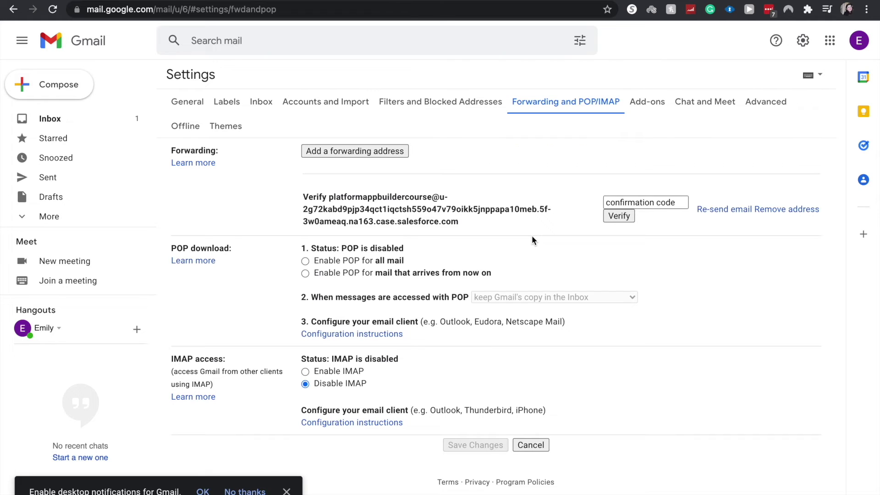
click(74, 2)
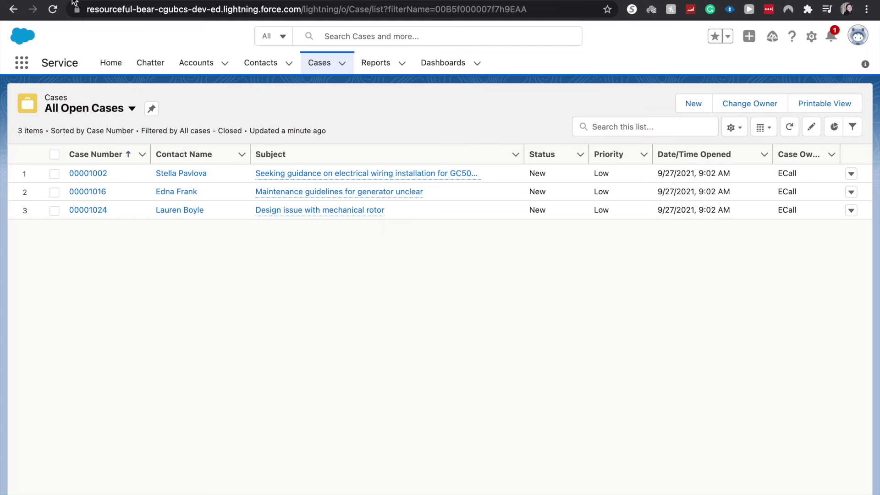
- Reload the cases list, open the Gmail Forwarding Confirmation case and copy its confirmation code
click(51, 10)
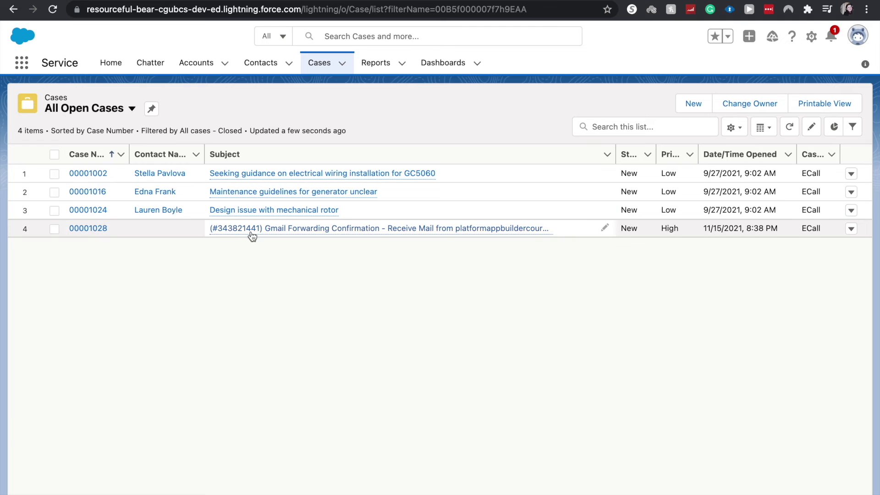
click(304, 229)
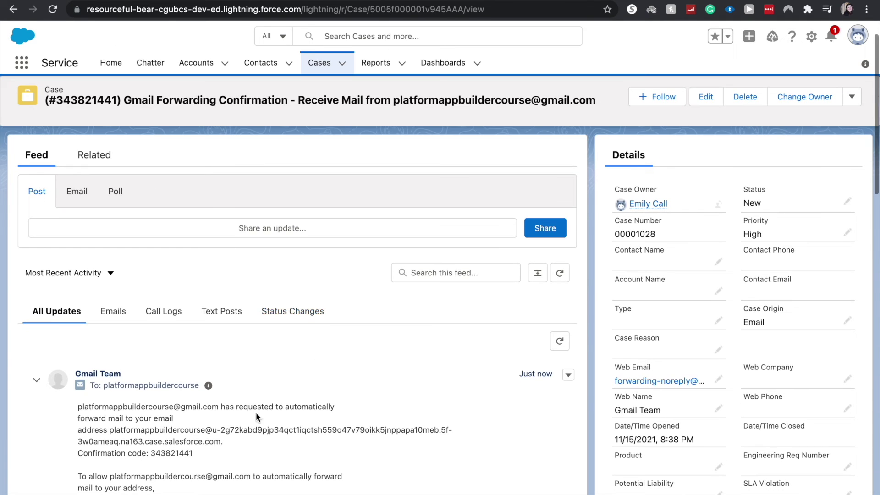
click(188, 452)
drag(188, 451, 151, 454)
key(super+c)
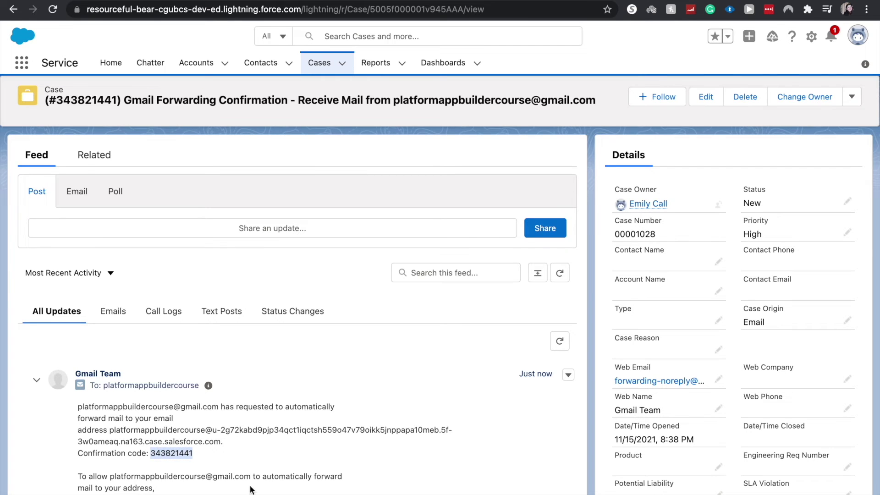
key(ctrl+Tab)
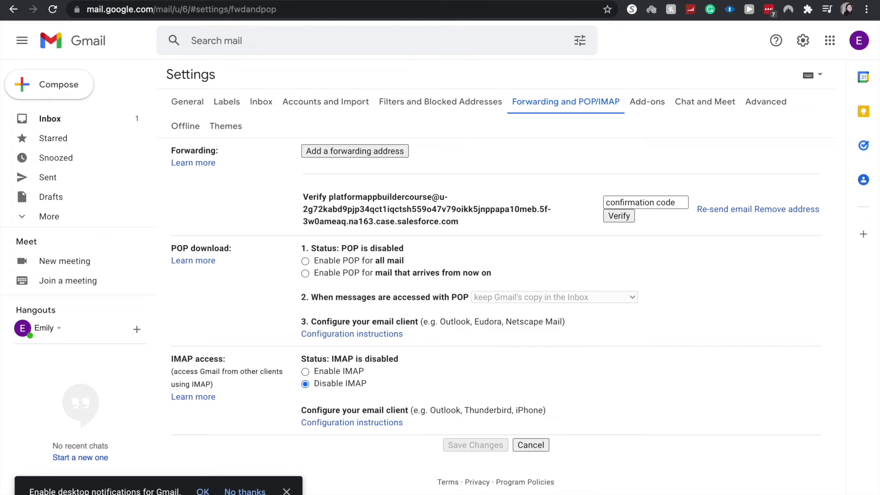
- Paste the confirmation code into Gmail and verify the Salesforce forwarding address
click(636, 198)
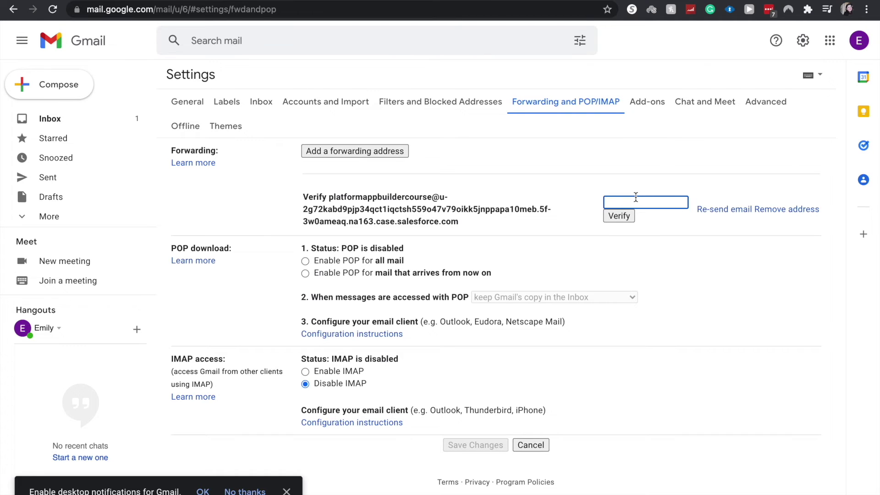
key(super+v)
click(632, 216)
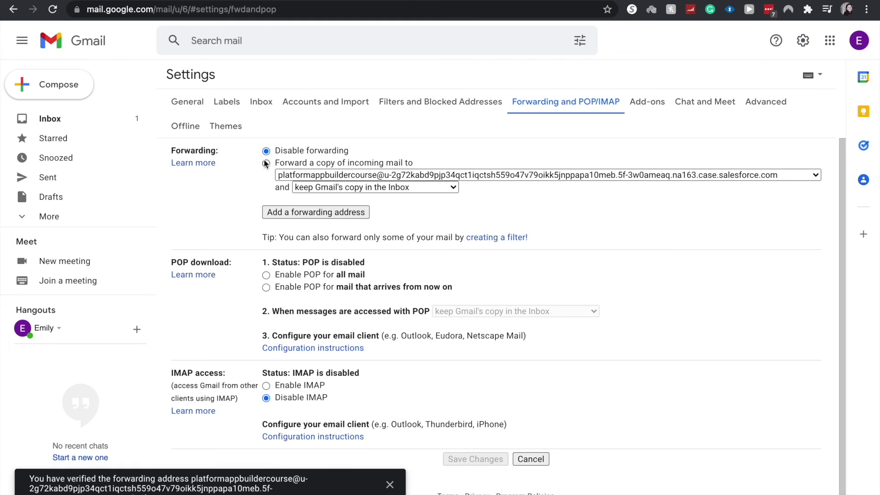
- Forward incoming mail to the Salesforce address, marking Gmail's copy as read, and save changes
click(265, 163)
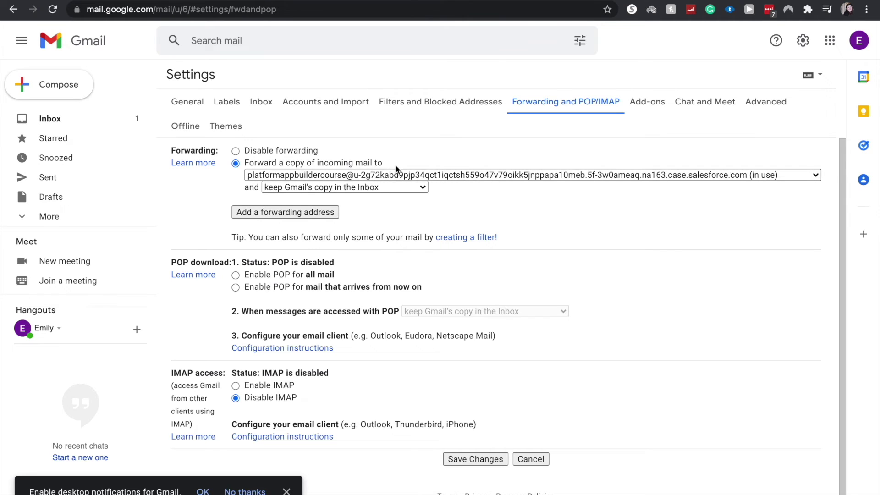
click(362, 188)
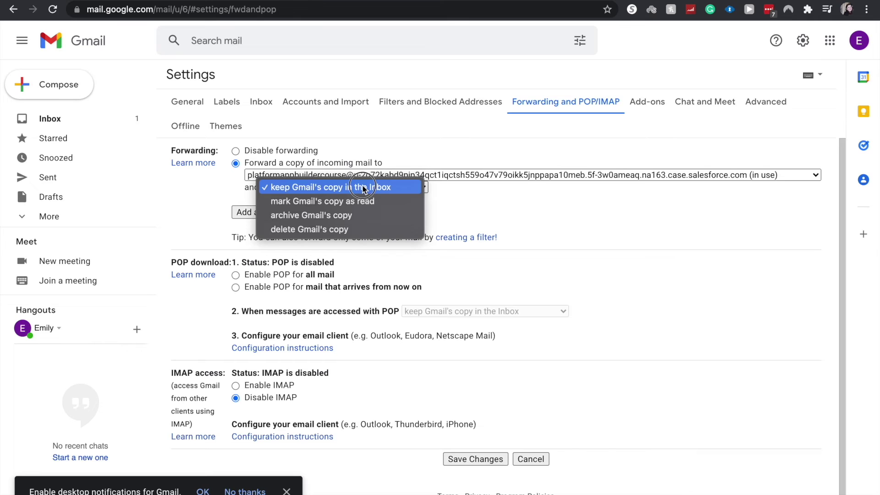
click(362, 187)
click(363, 188)
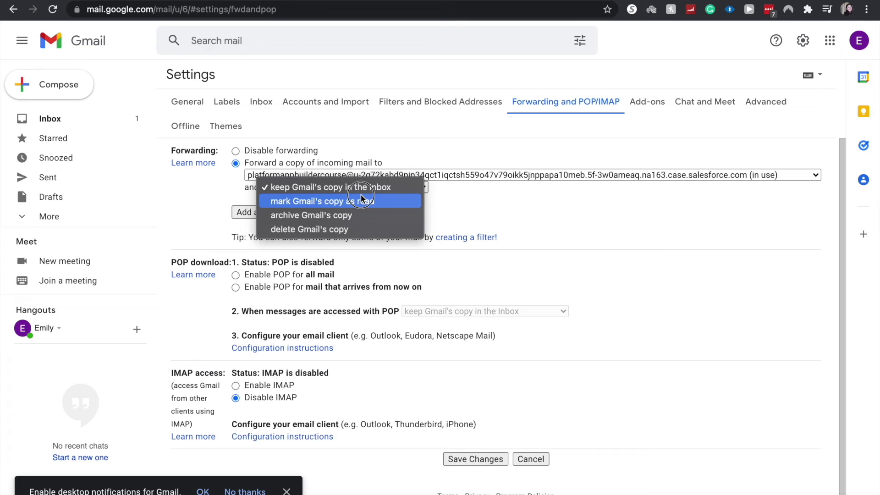
click(361, 201)
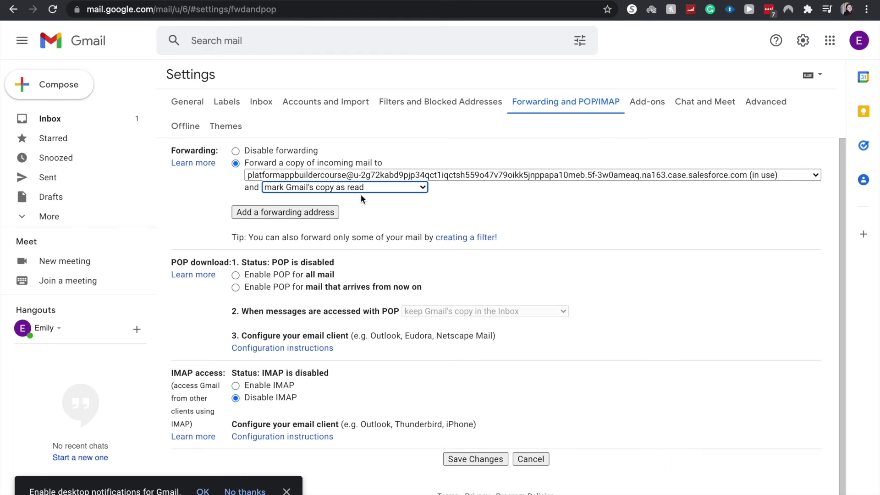
click(453, 460)
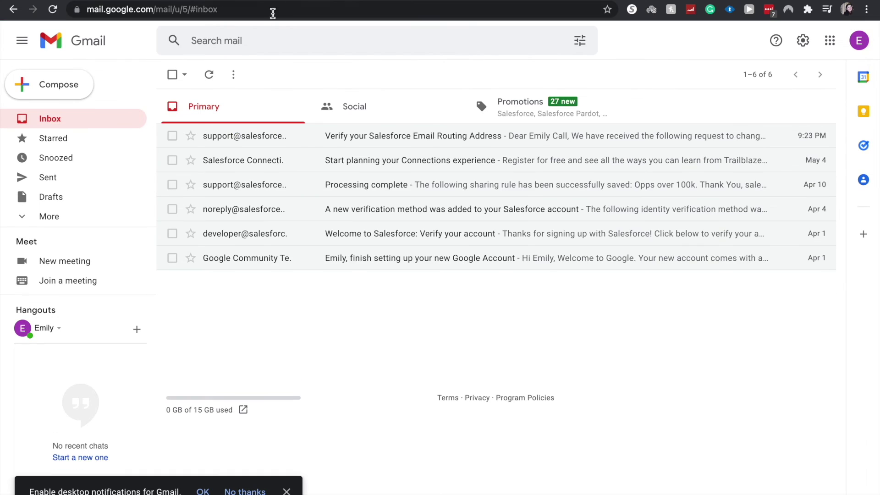
- Send an email with subject and body 'test 2' to the forwarding account and check its inbox
click(81, 88)
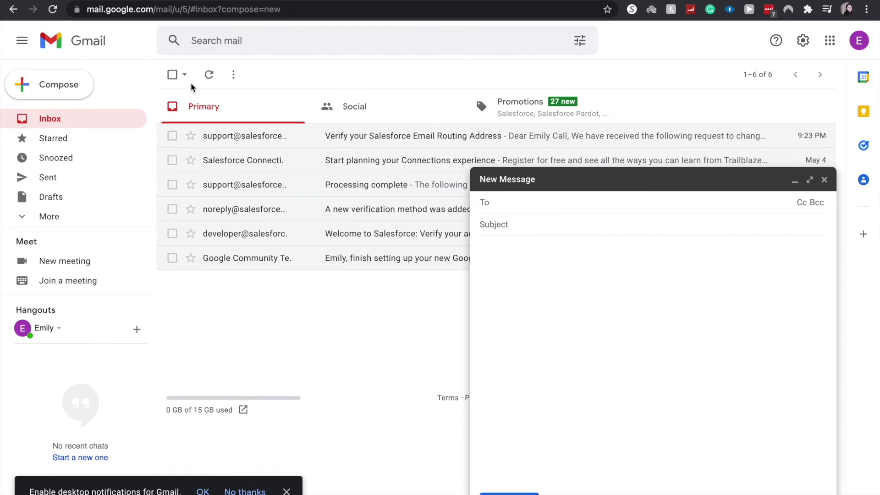
text(p)
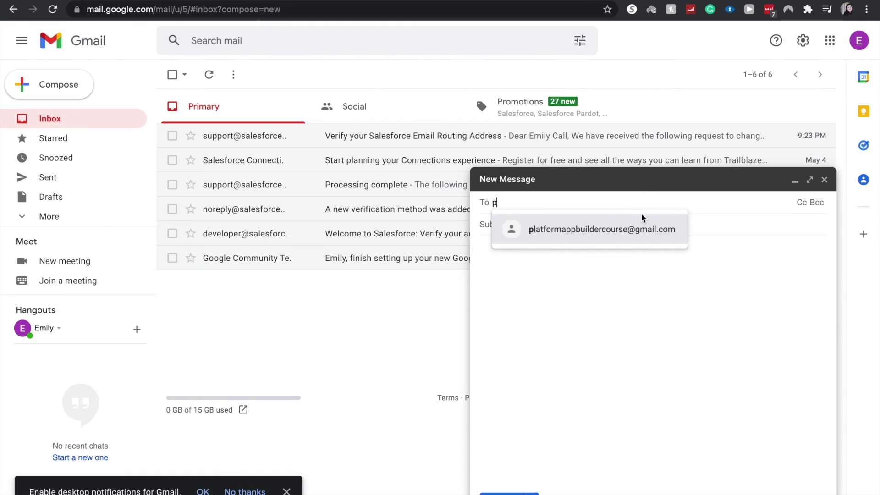
click(624, 228)
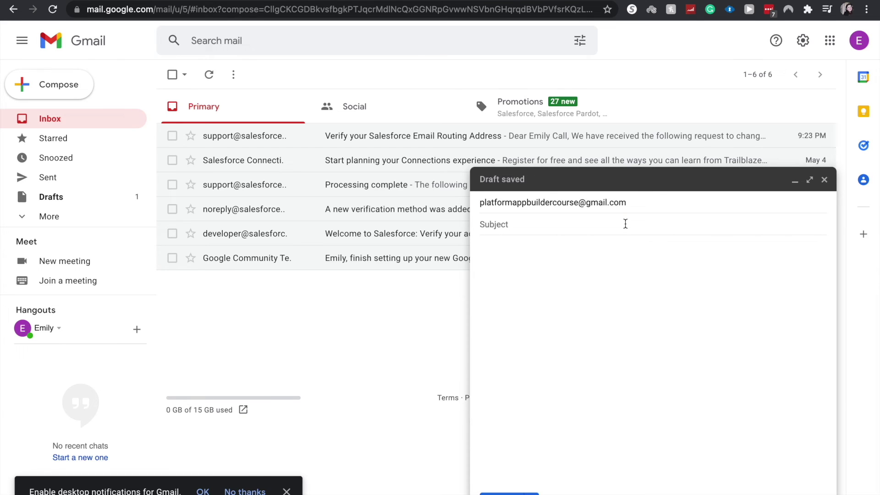
text(test 2)
key(Tab)
text(test 2)
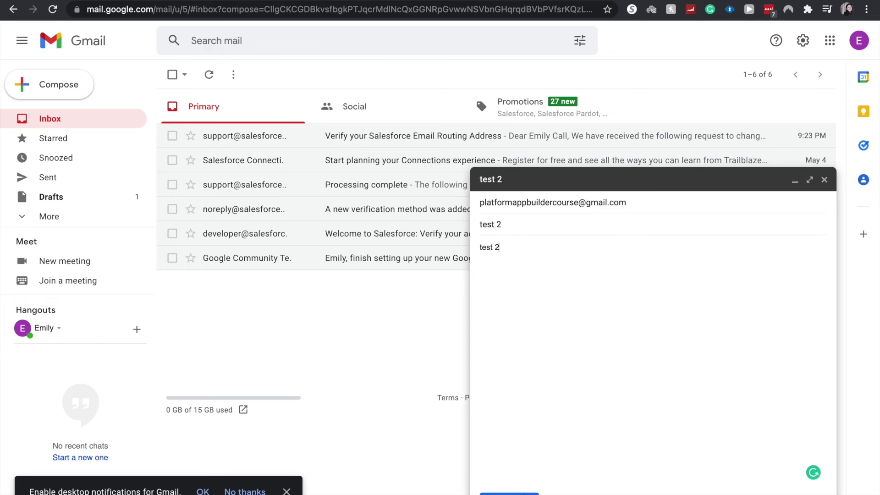
key(ctrl+Return)
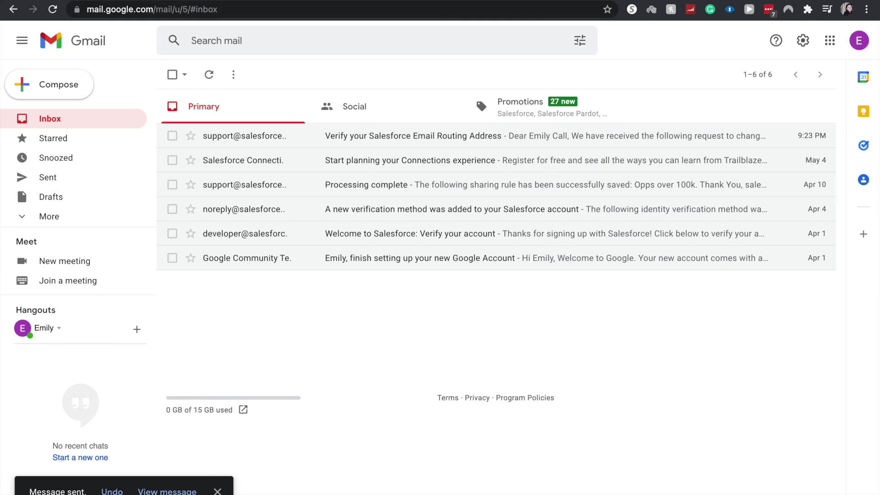
key(ctrl+Tab)
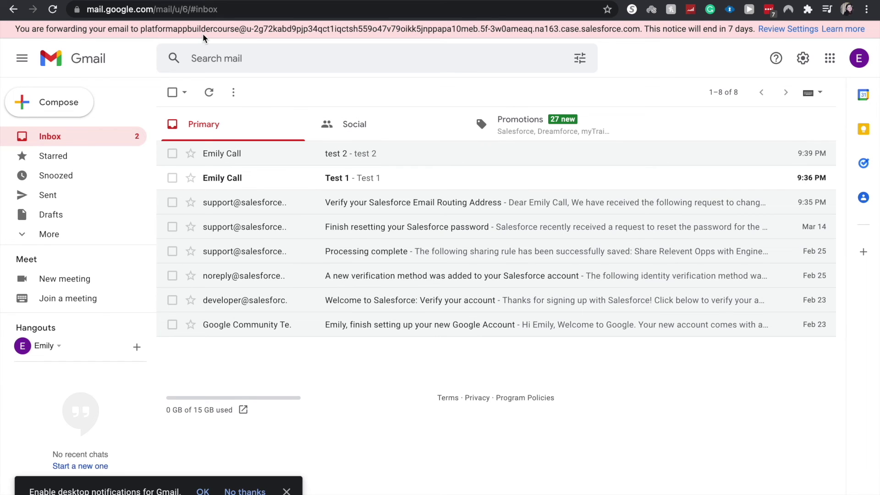
key(ctrl+super+f)
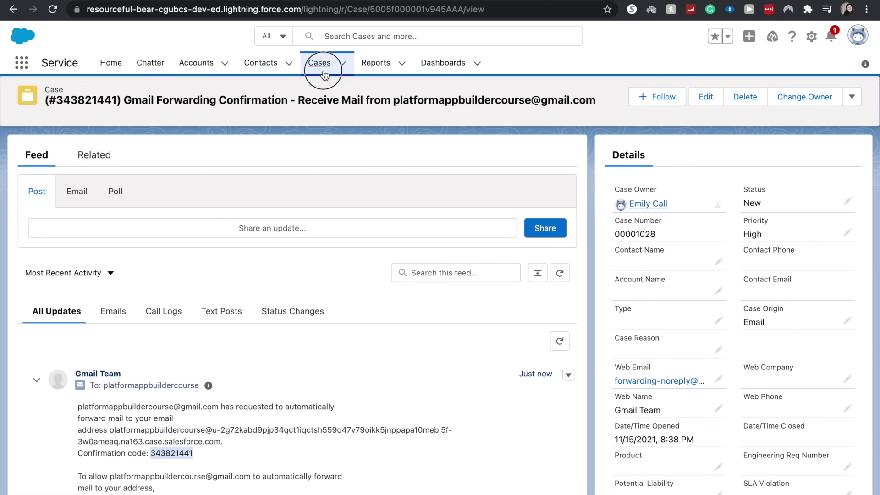
- In the All Open Cases view, open case 00001029 'test 2' and review its details
click(320, 64)
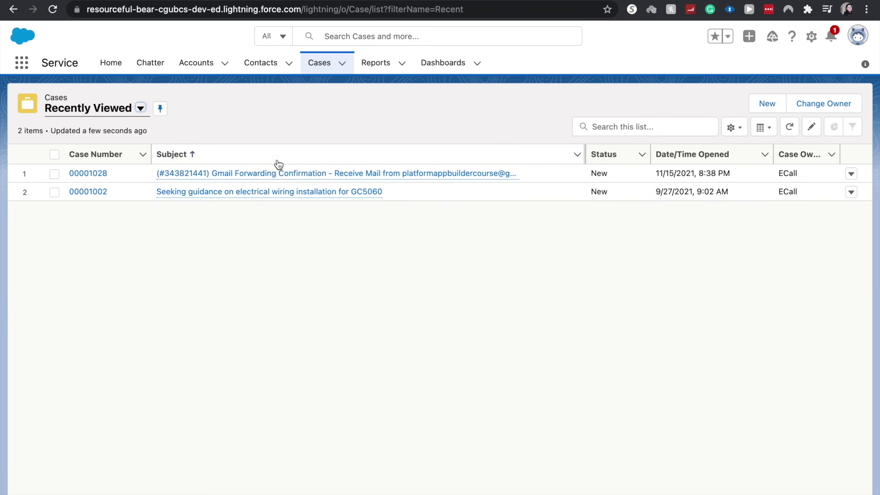
click(141, 108)
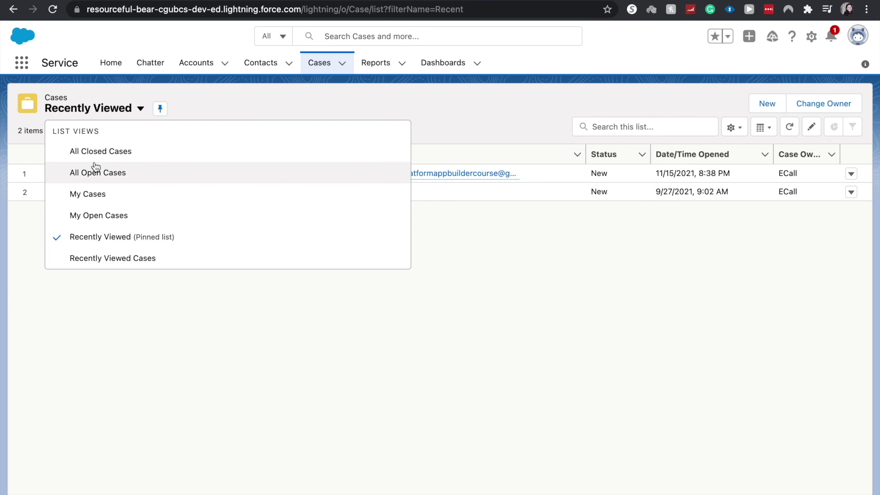
click(94, 168)
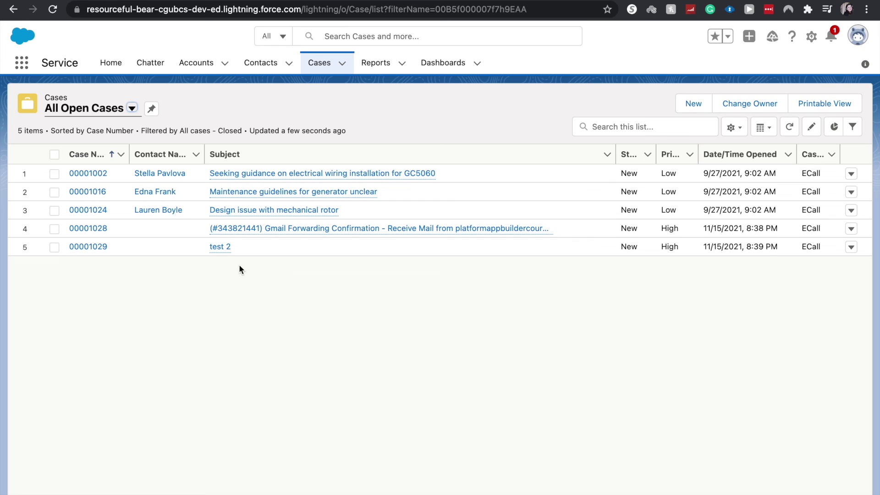
mouse_move(228, 251)
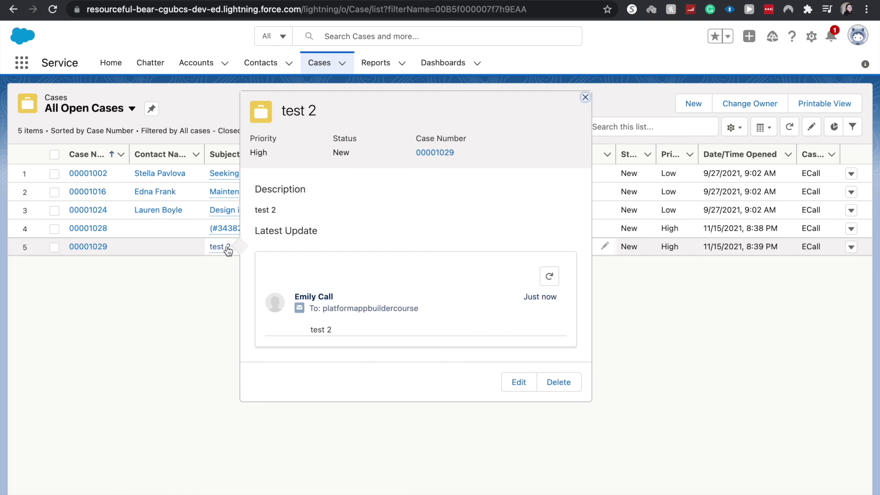
click(218, 247)
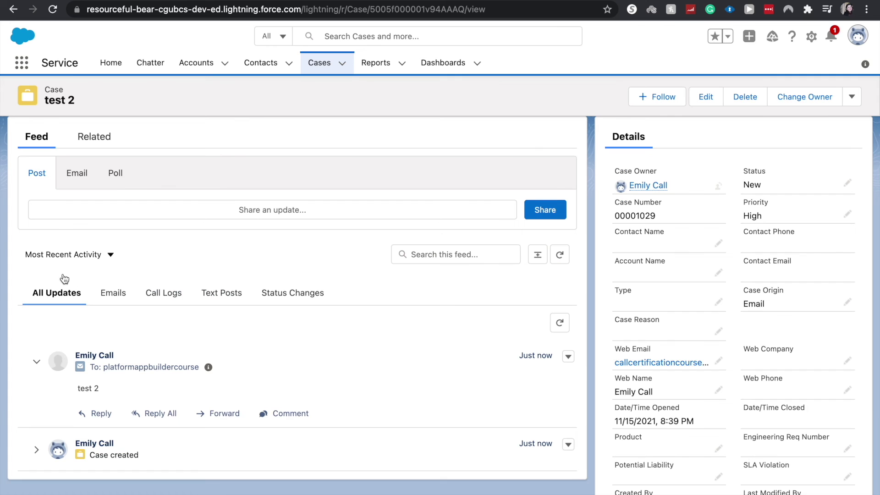
scroll(312, 288, down, 1)
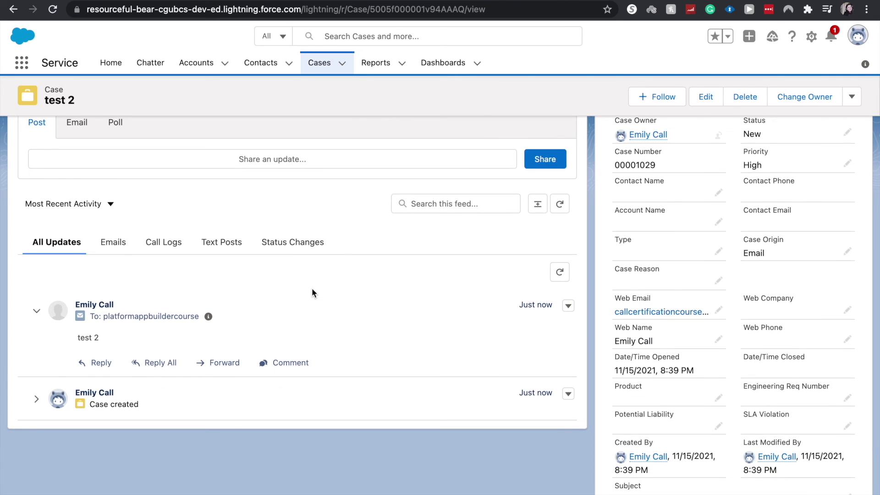
scroll(733, 305, down, 2)
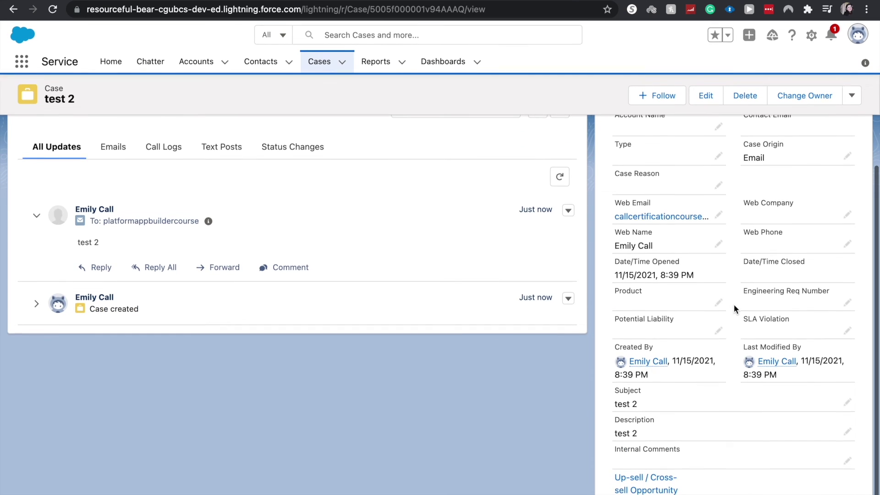